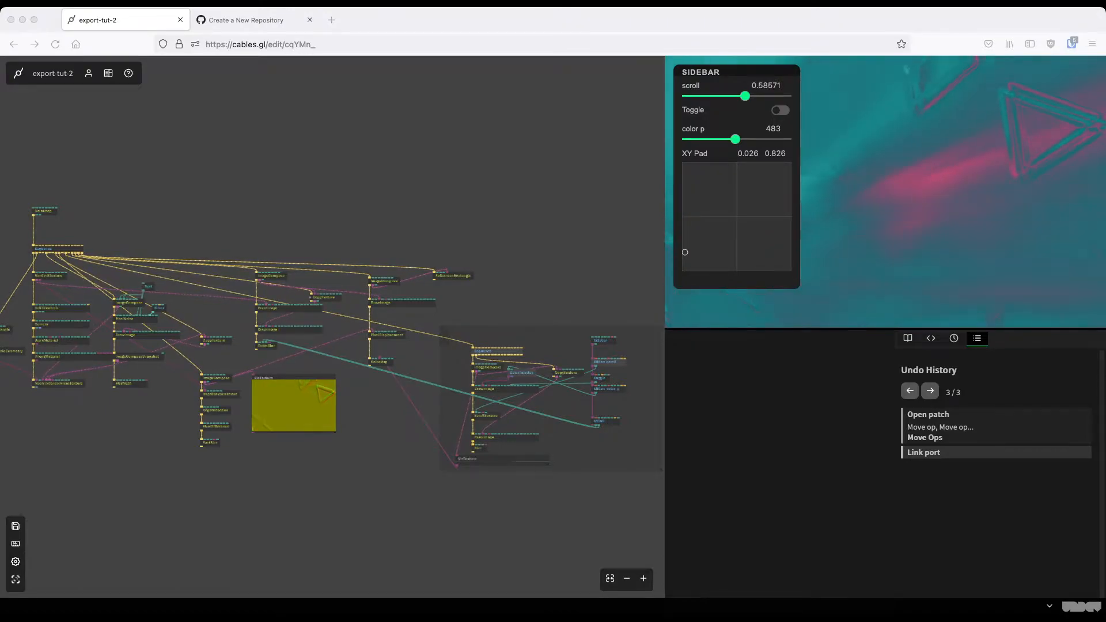
Open the patch's export options and view the Github export target
left_click(53, 73)
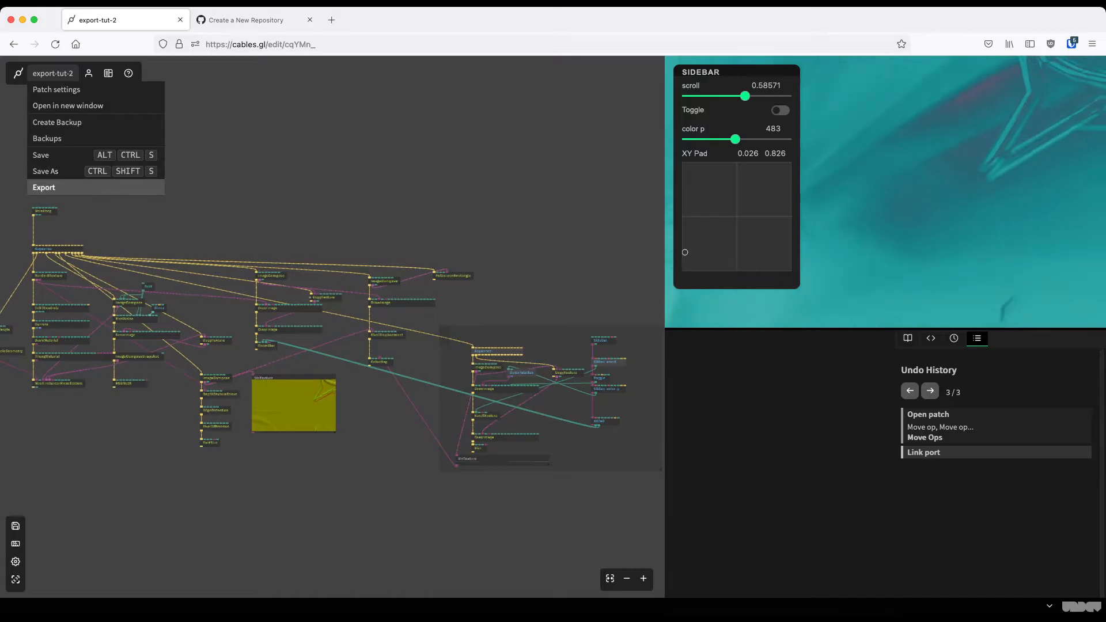
left_click(52, 188)
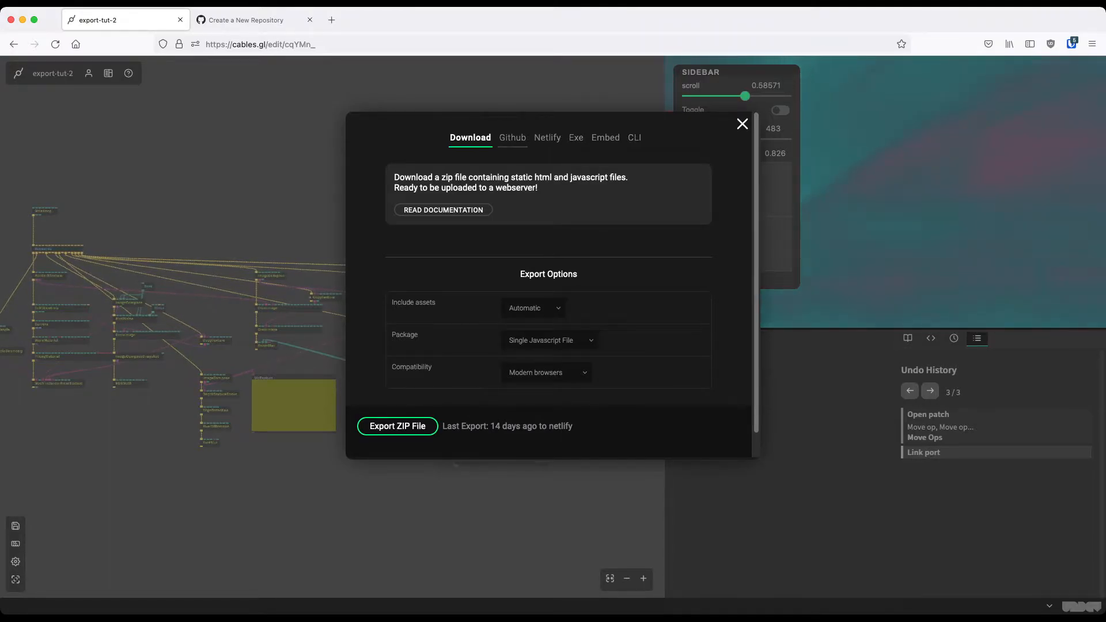
left_click(511, 138)
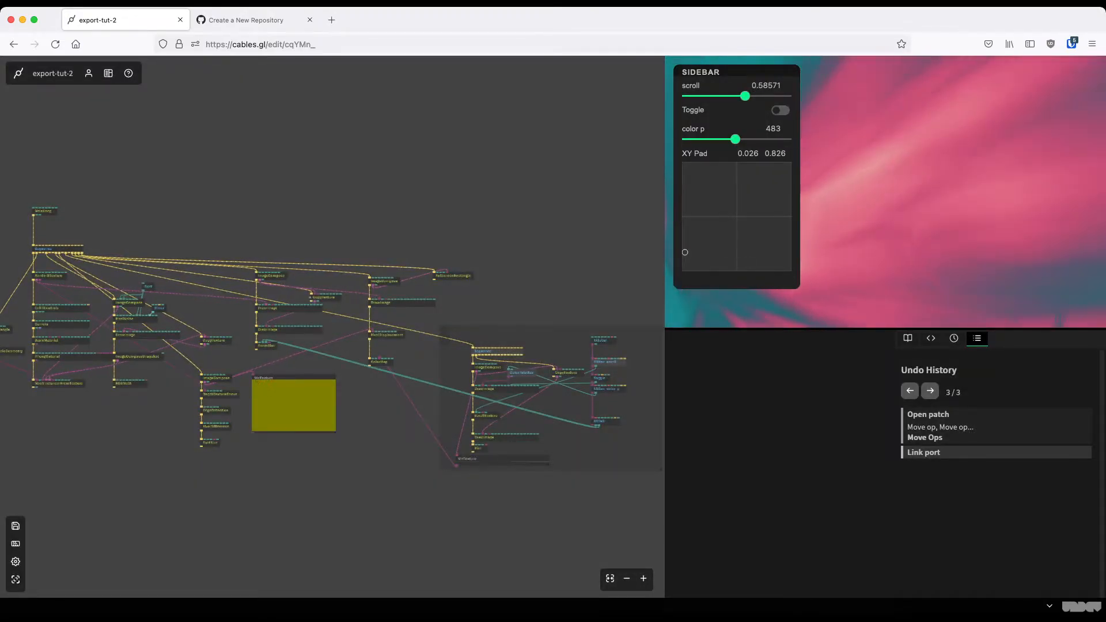
scroll(573, 507, "up", 3)
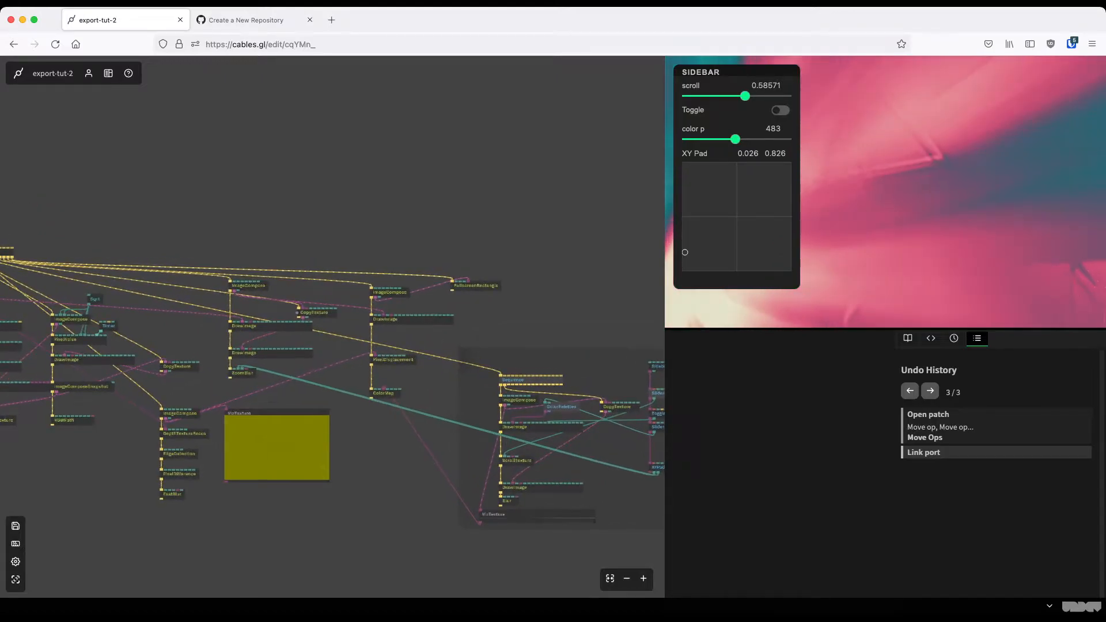
scroll(493, 220, "up", 3)
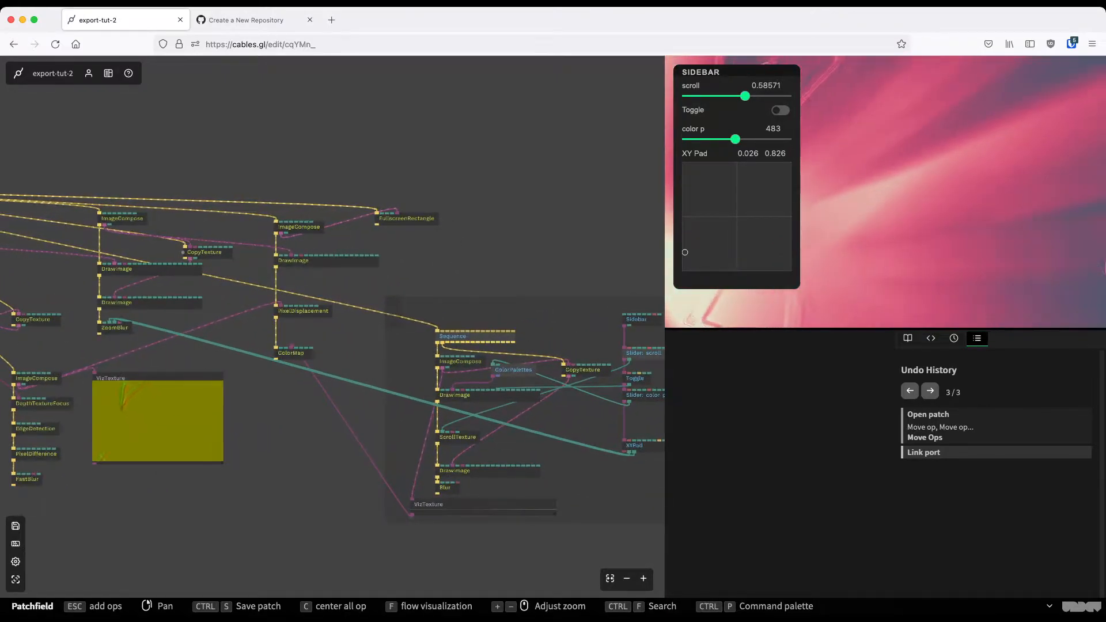
left_click_drag(493, 220, 429, 209)
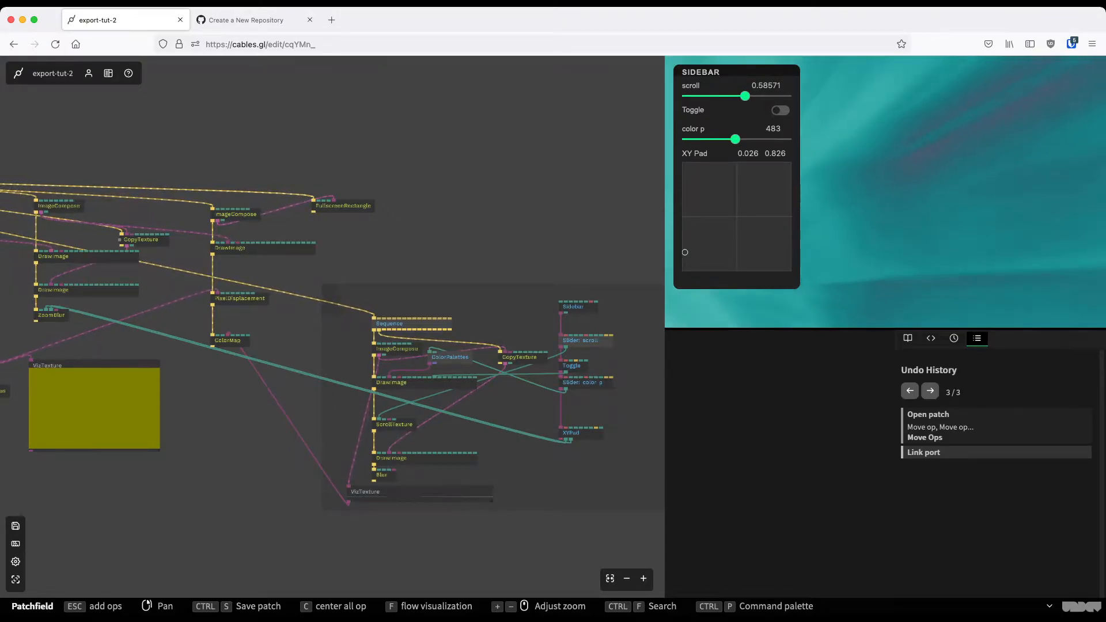
scroll(405, 203, "down", 2)
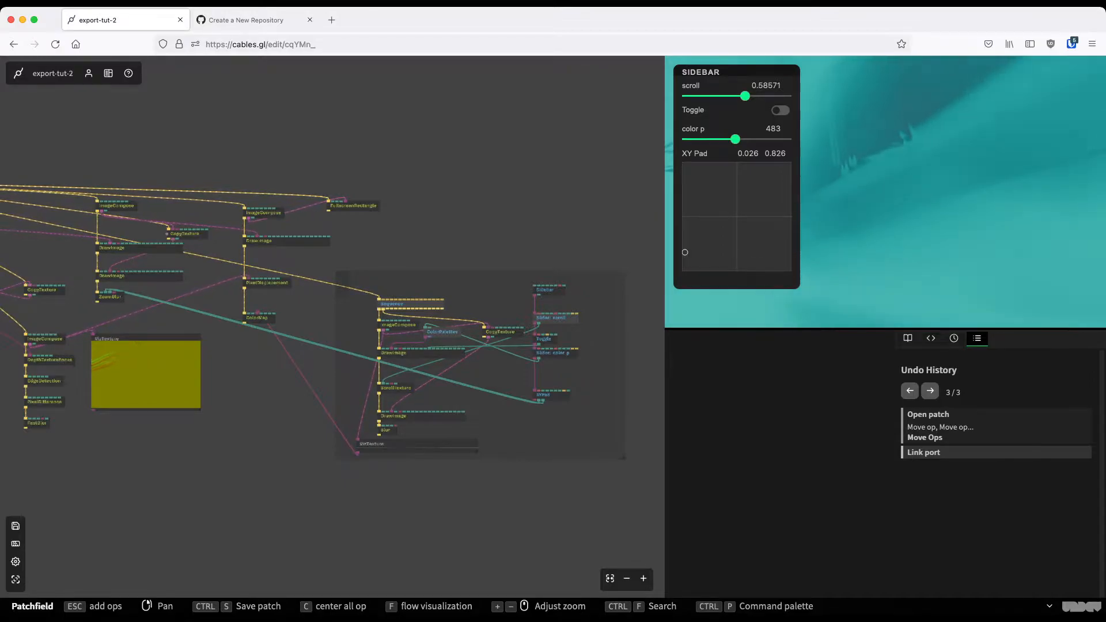
Examine the parameters needed to deploy the patch to Github in its export options, and close the dialog
mouse_move(53, 74)
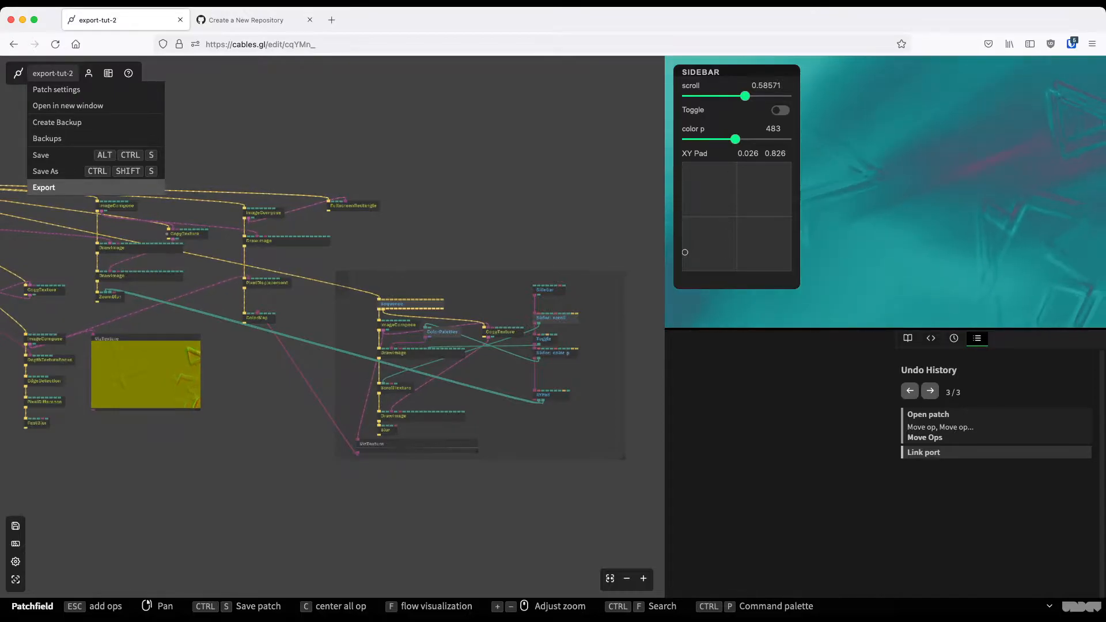
left_click(44, 187)
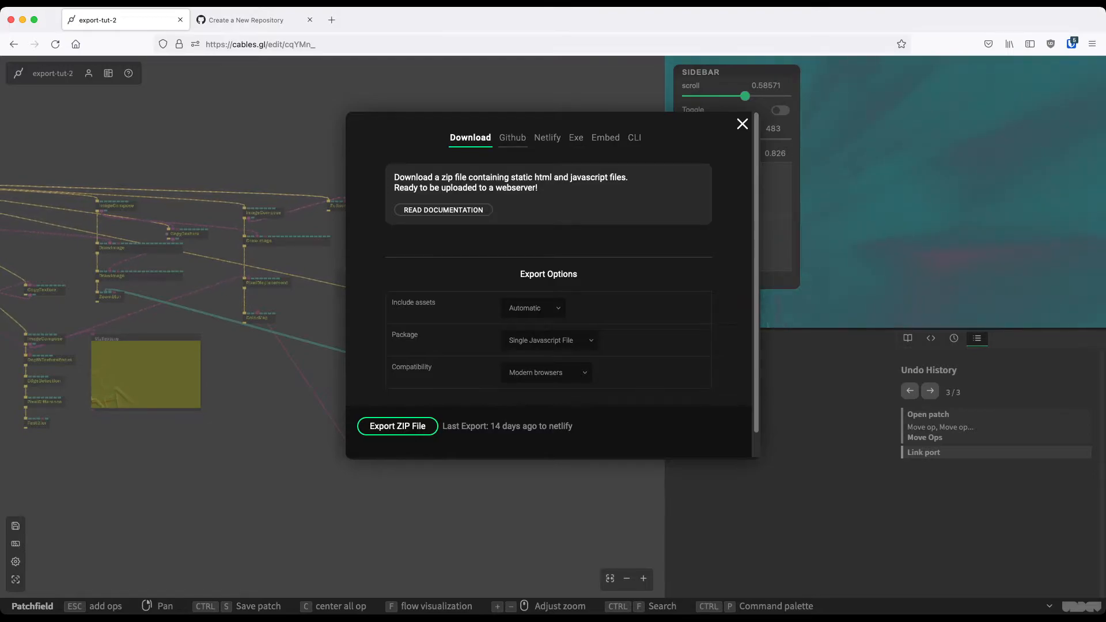
left_click(512, 138)
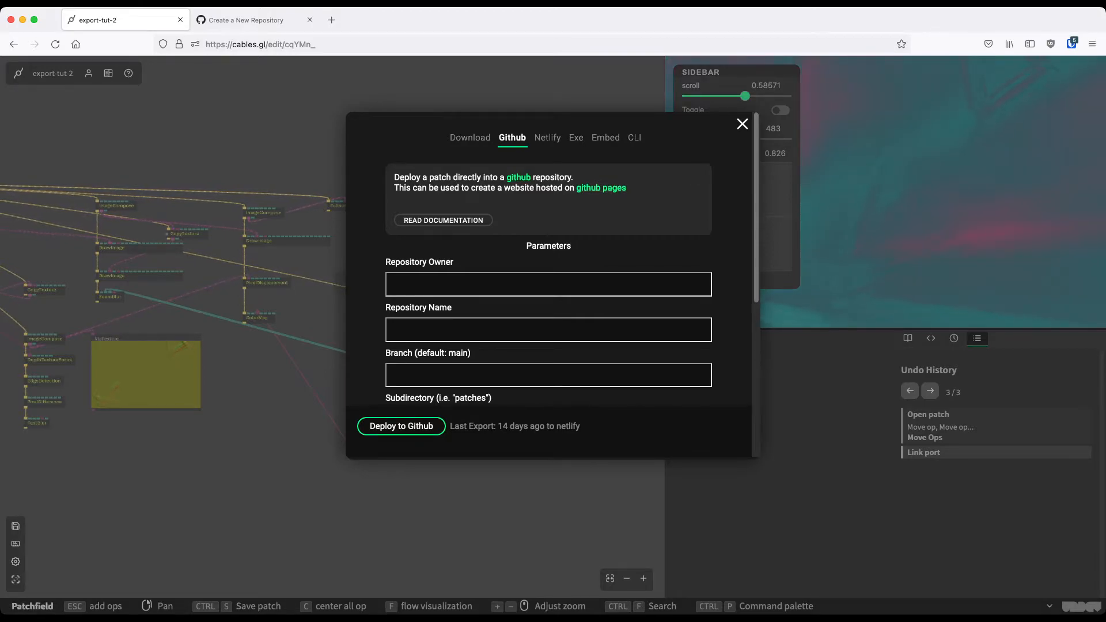
scroll(548, 259, "down", 1)
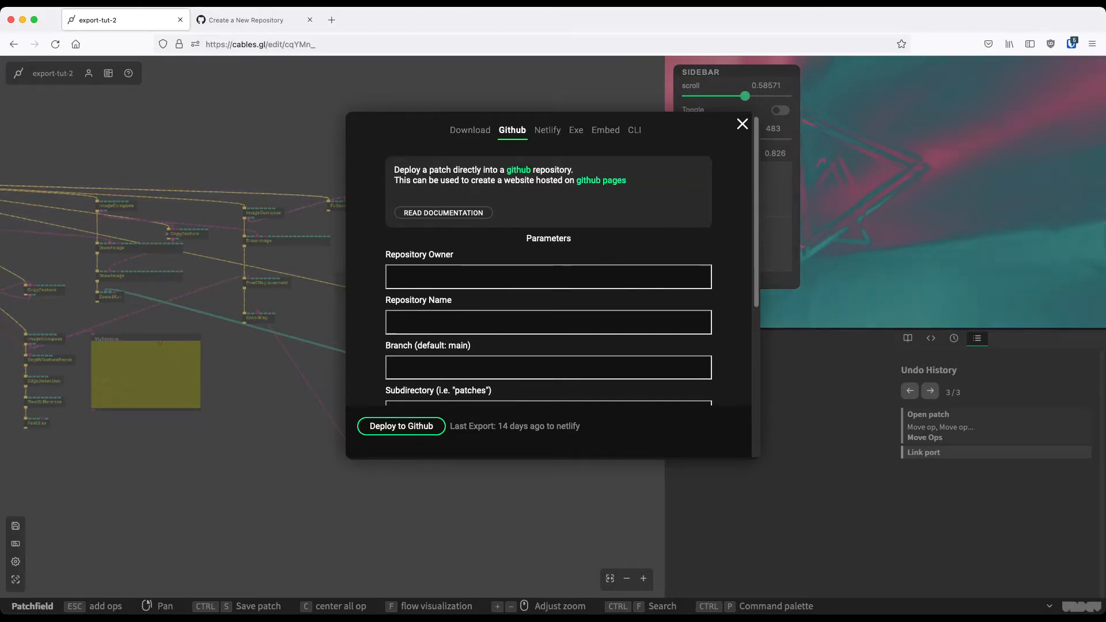
scroll(549, 259, "down", 3)
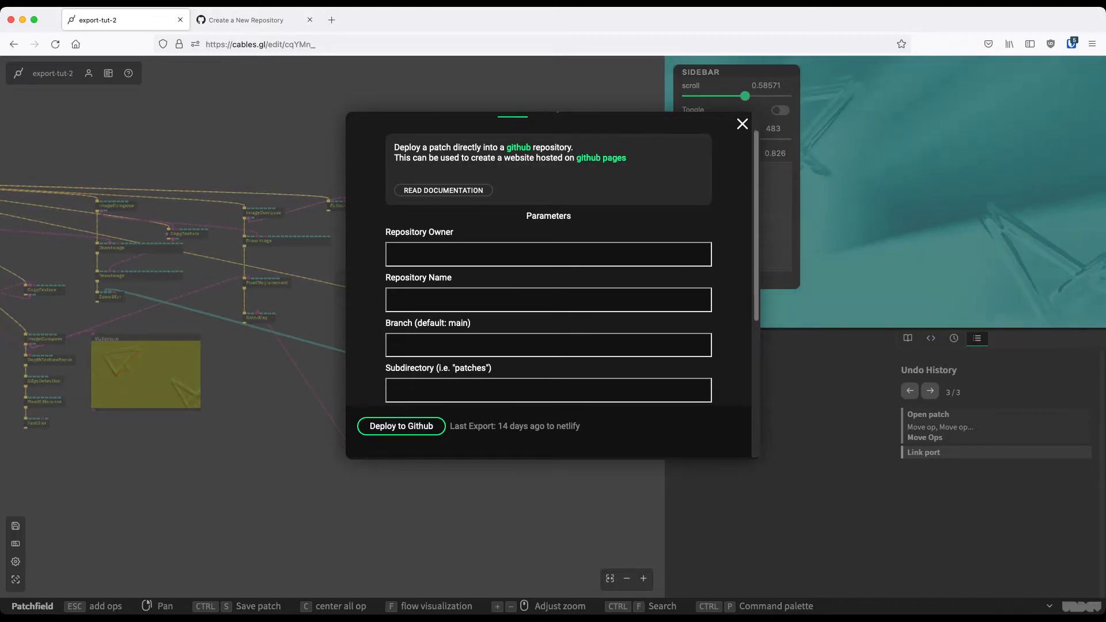
scroll(548, 260, "down", 1)
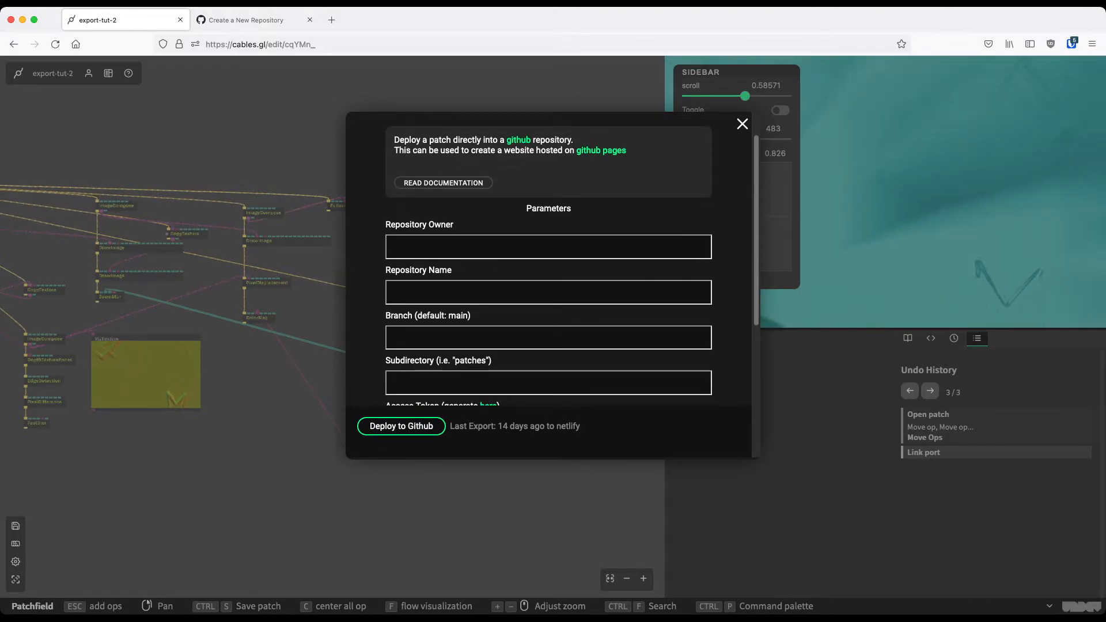
scroll(548, 259, "down", 3)
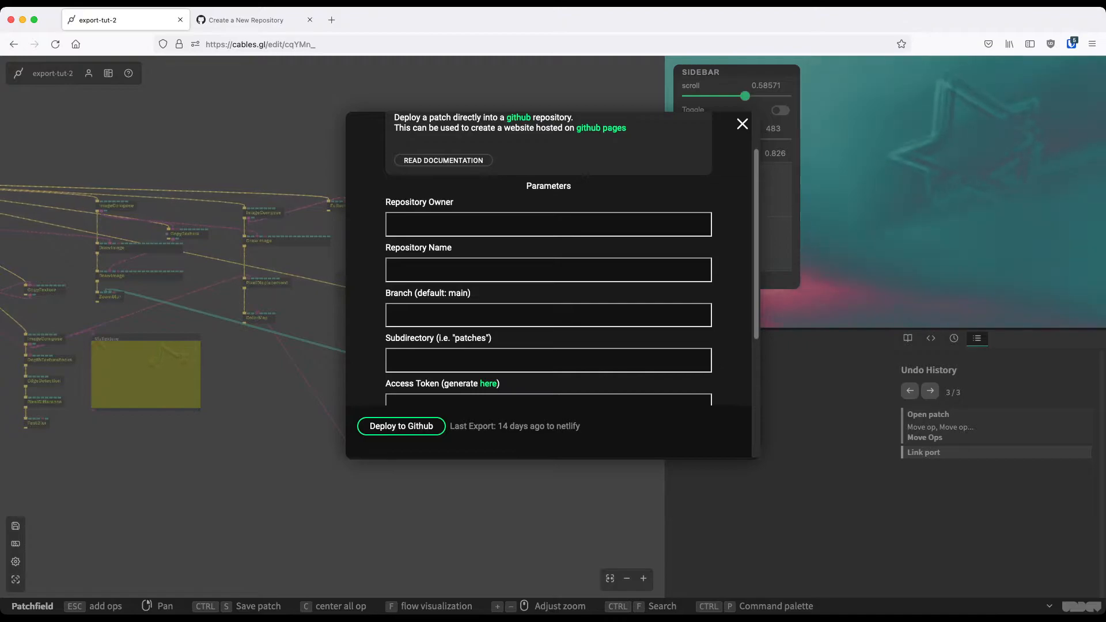
scroll(549, 259, "down", 2)
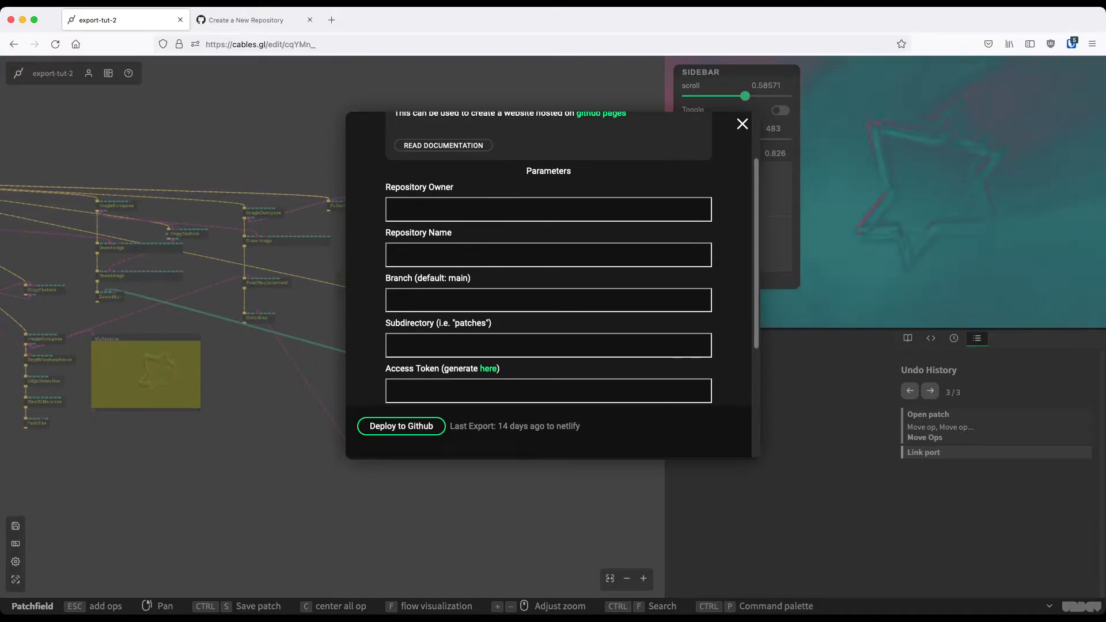
scroll(548, 259, "down", 1)
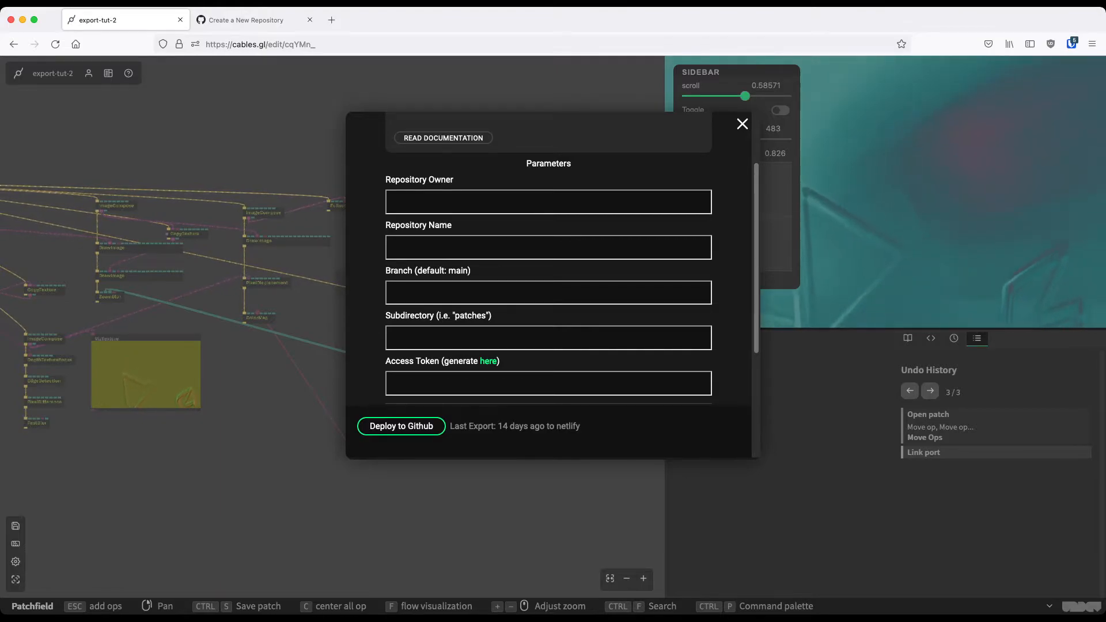
scroll(548, 259, "up", 1)
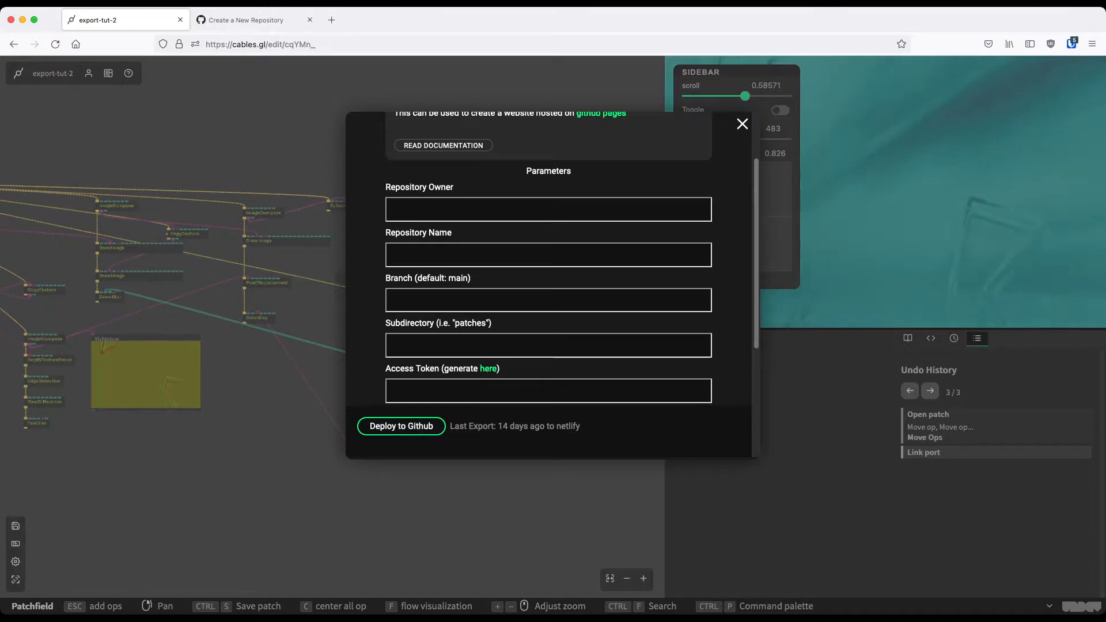
scroll(548, 259, "up", 2)
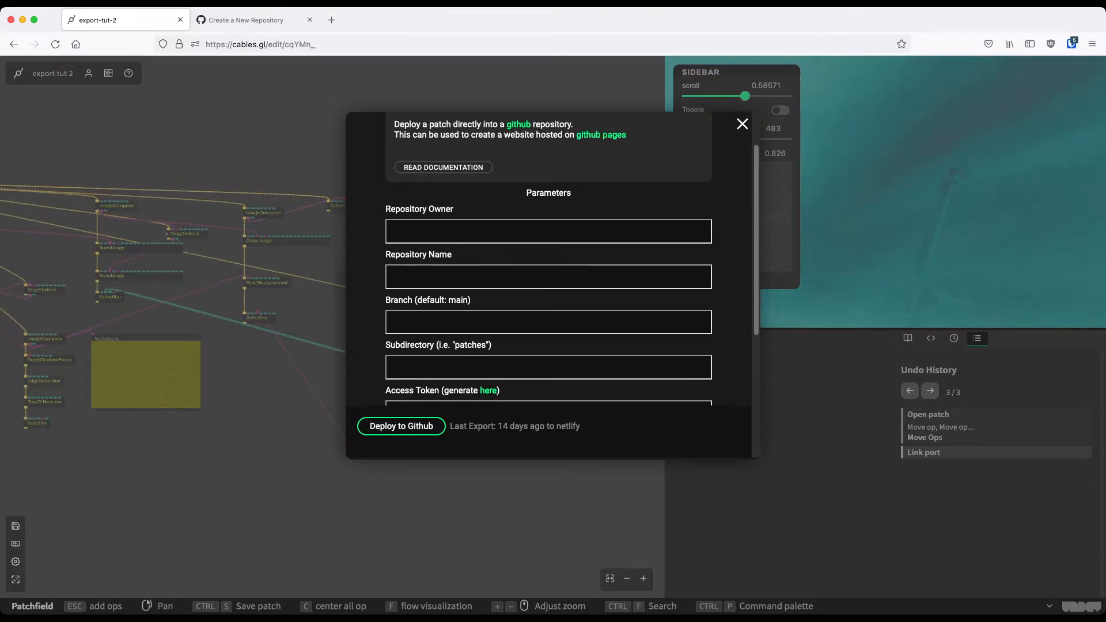
scroll(548, 260, "up", 3)
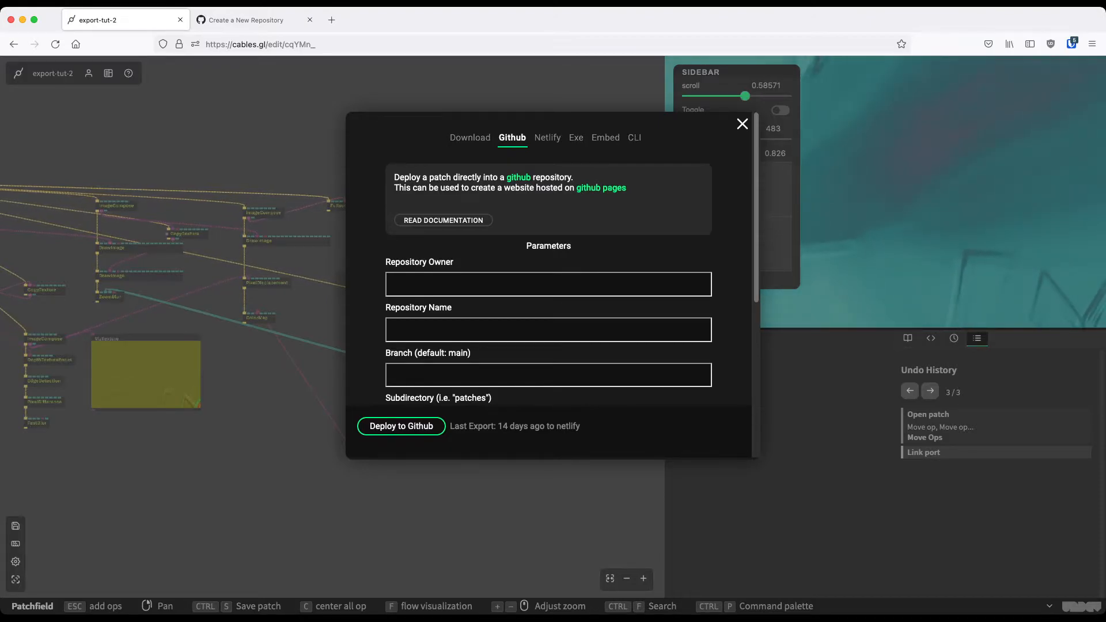
key("Escape")
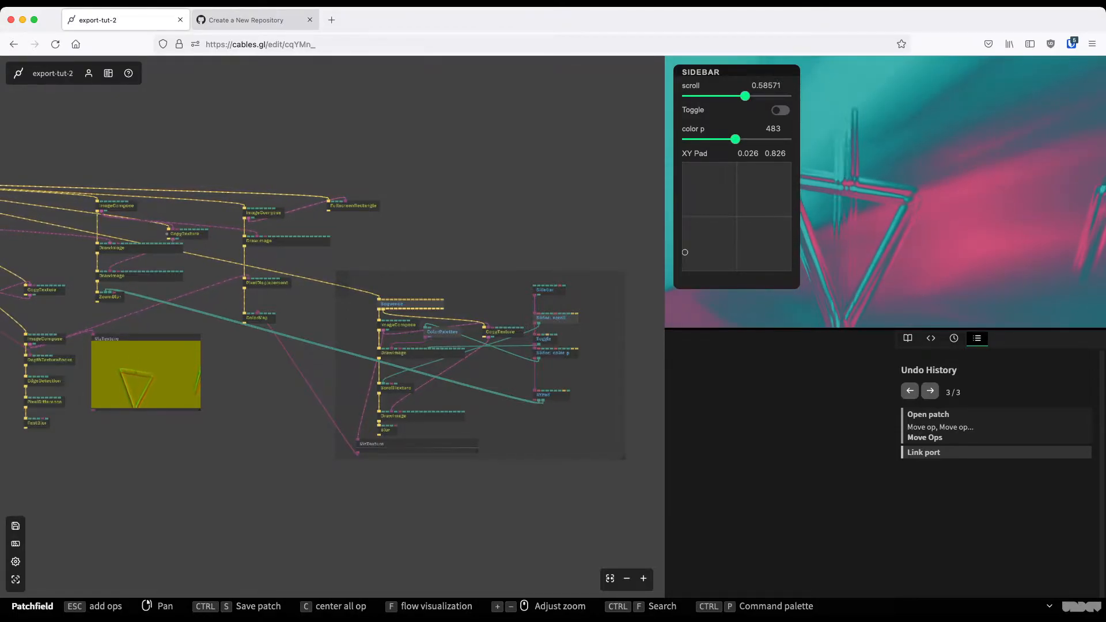
Switch to GitHub, start a new repository from the account's repository list and name it exporttutorial
key("ctrl+Tab")
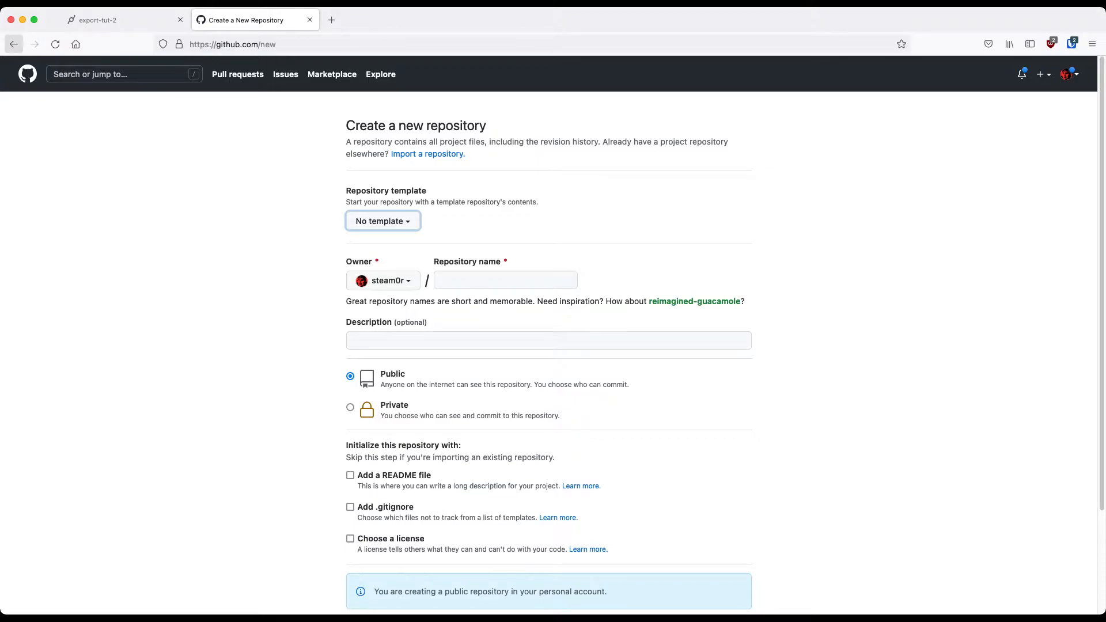
left_click(14, 44)
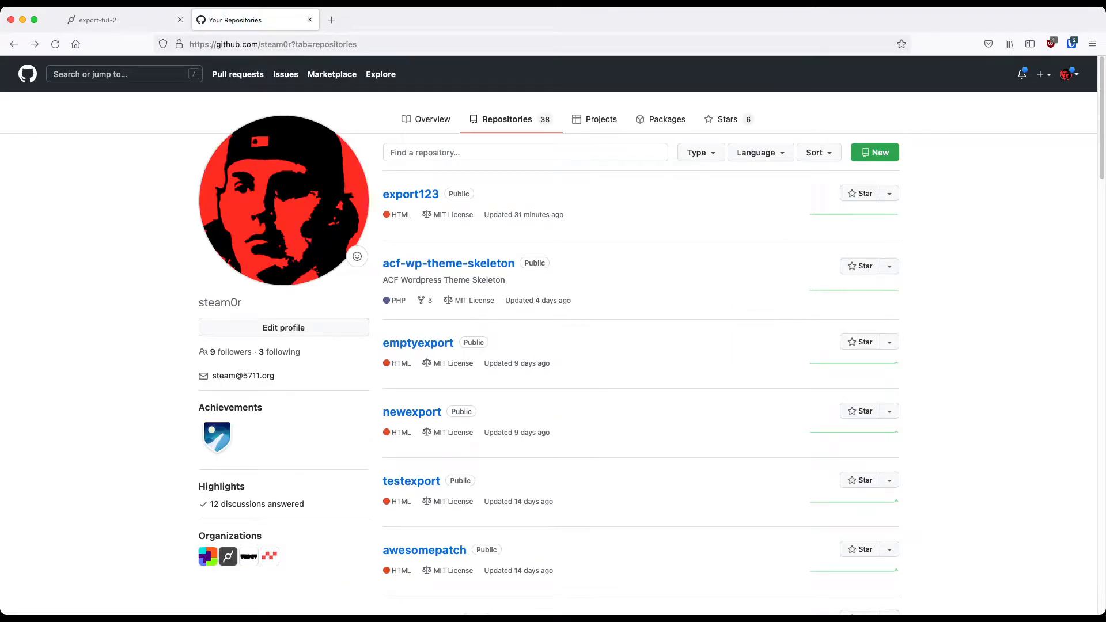
left_click(874, 152)
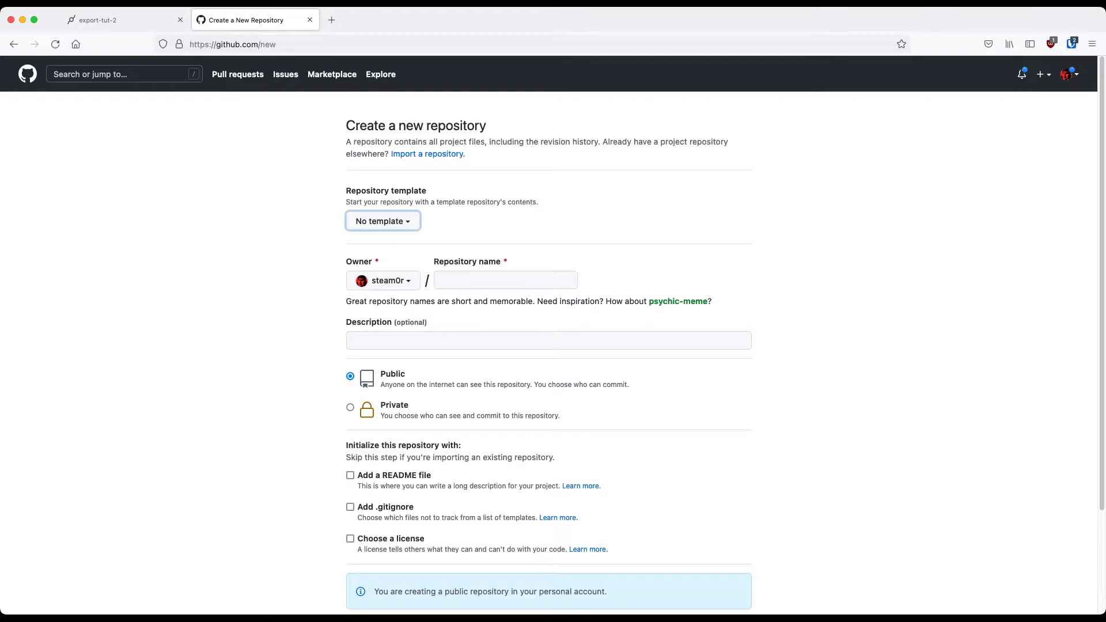
key("Tab")
key("Tab")
type("e")
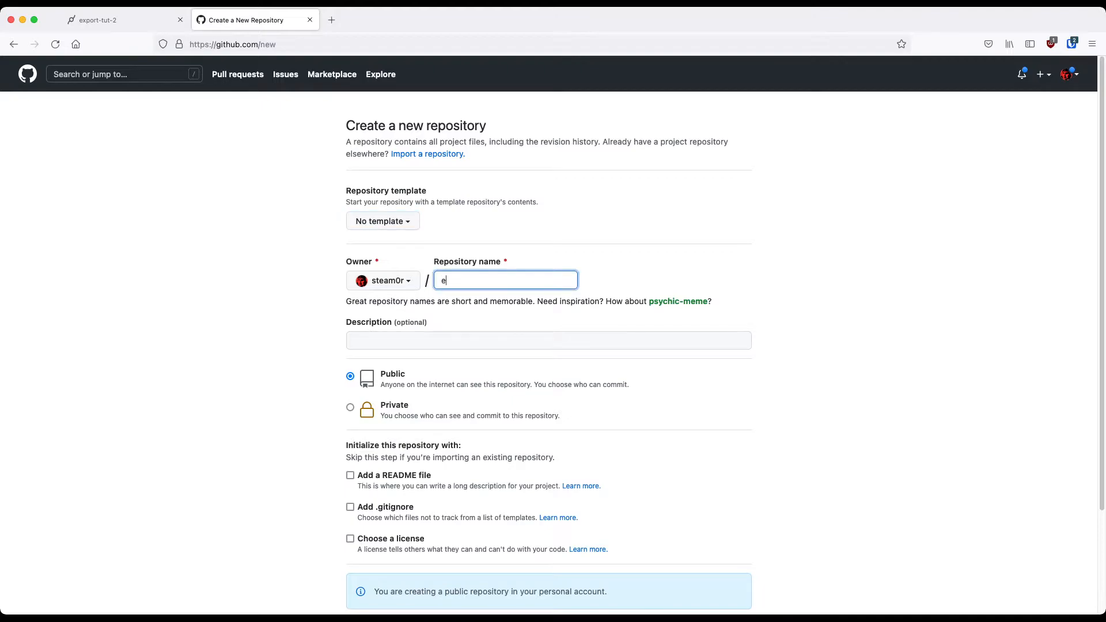
type("xporttutorial")
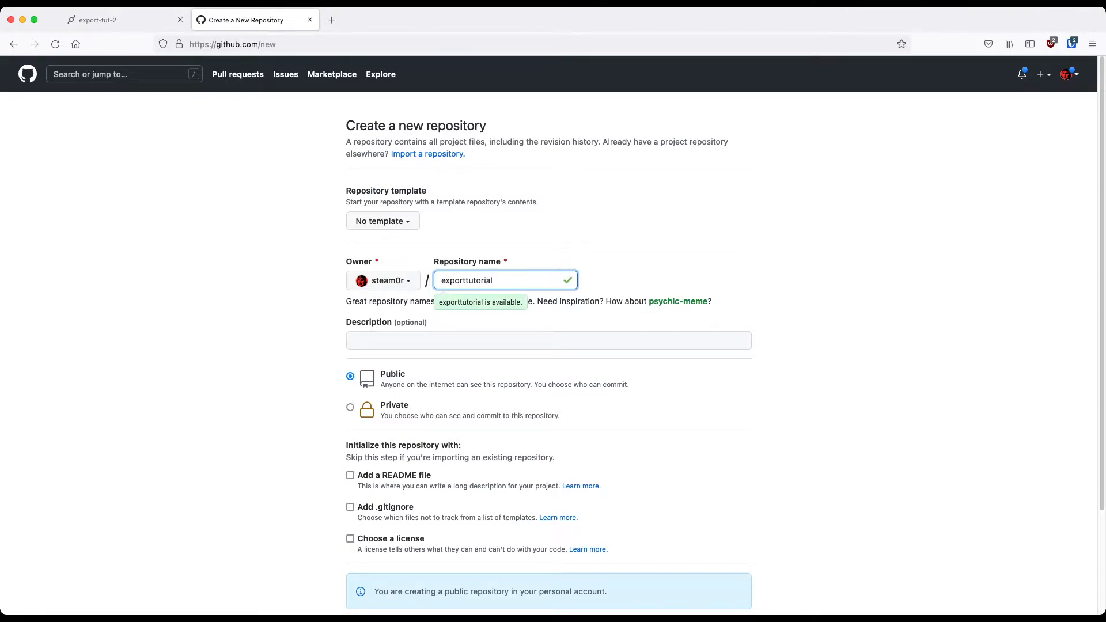
key("super+a")
Create the public exporttutorial repository, initialized with a README file
scroll(552, 334, "down", 2)
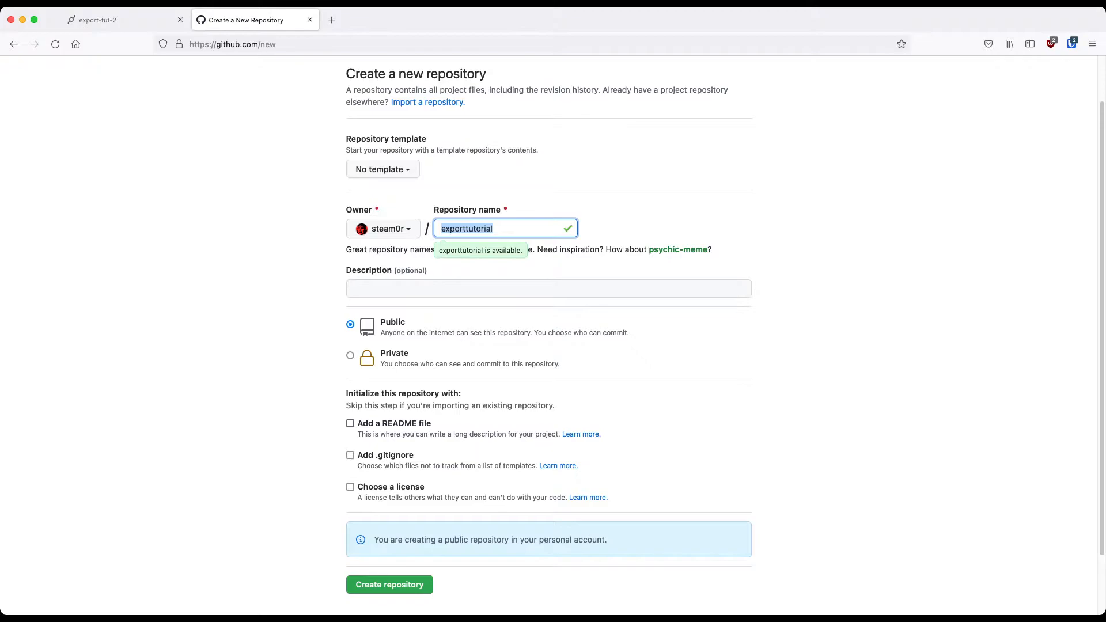
left_click(350, 423)
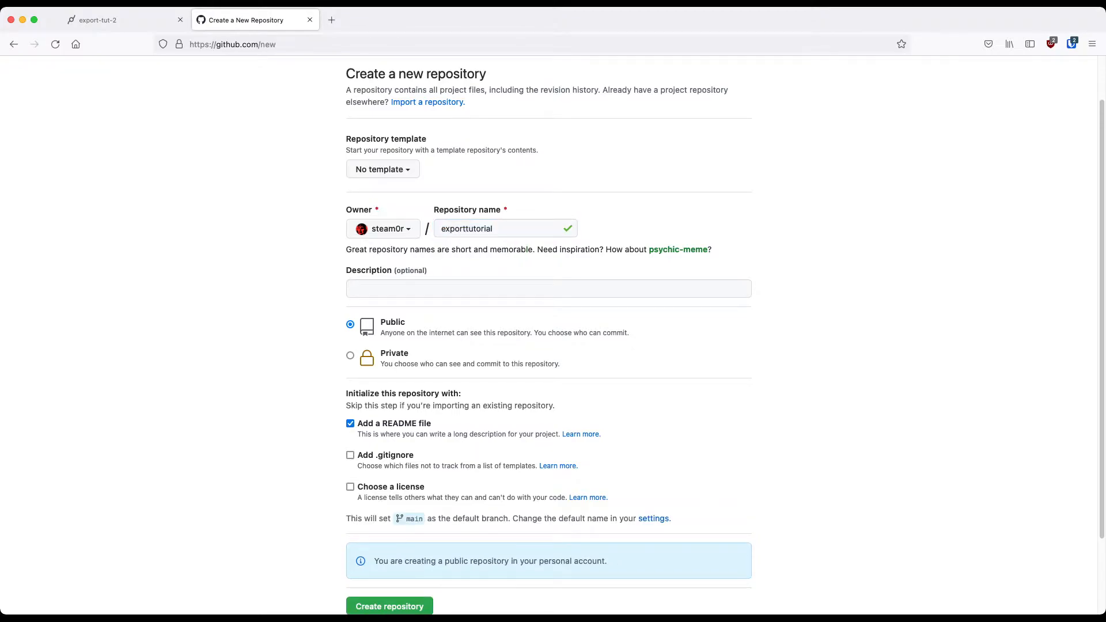
scroll(548, 334, "down", 2)
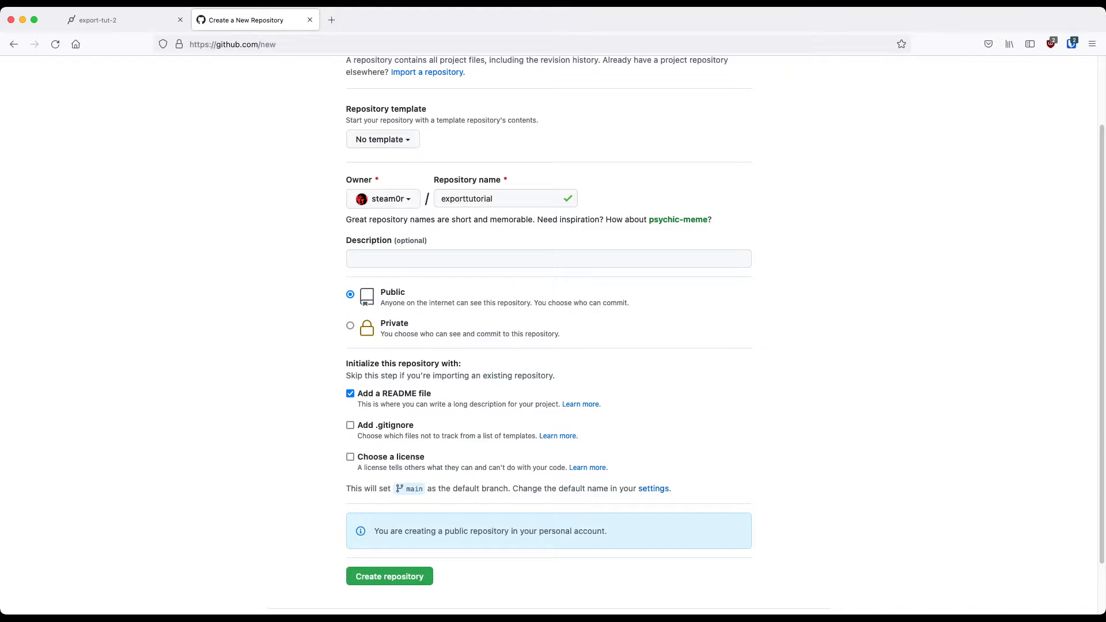
left_click(389, 577)
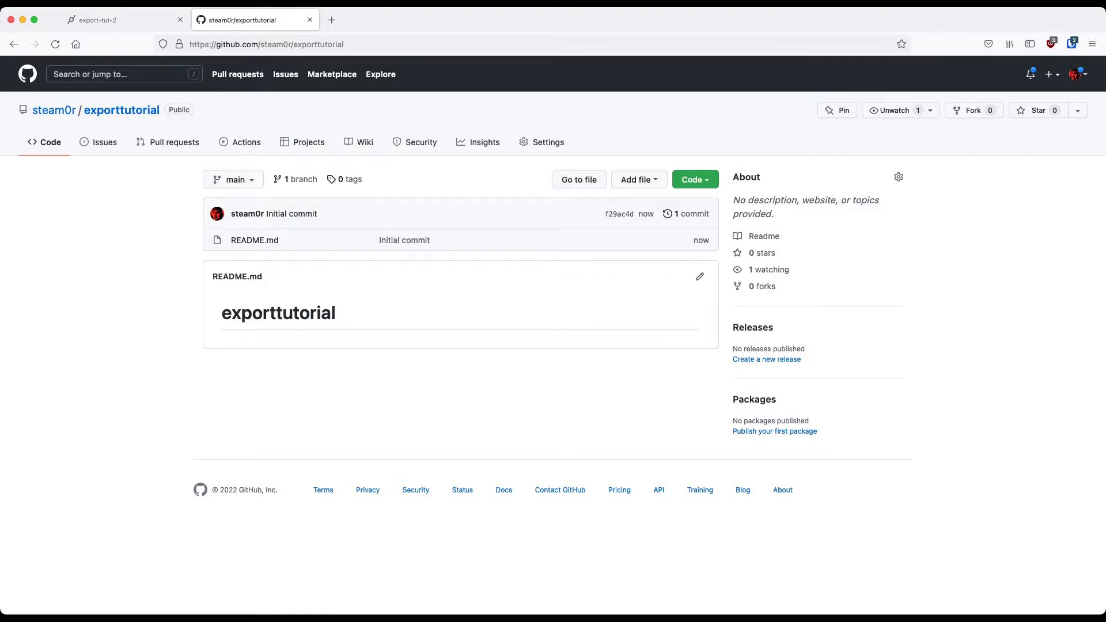
Start generating a new personal access token in the GitHub account's developer settings
left_click(1076, 74)
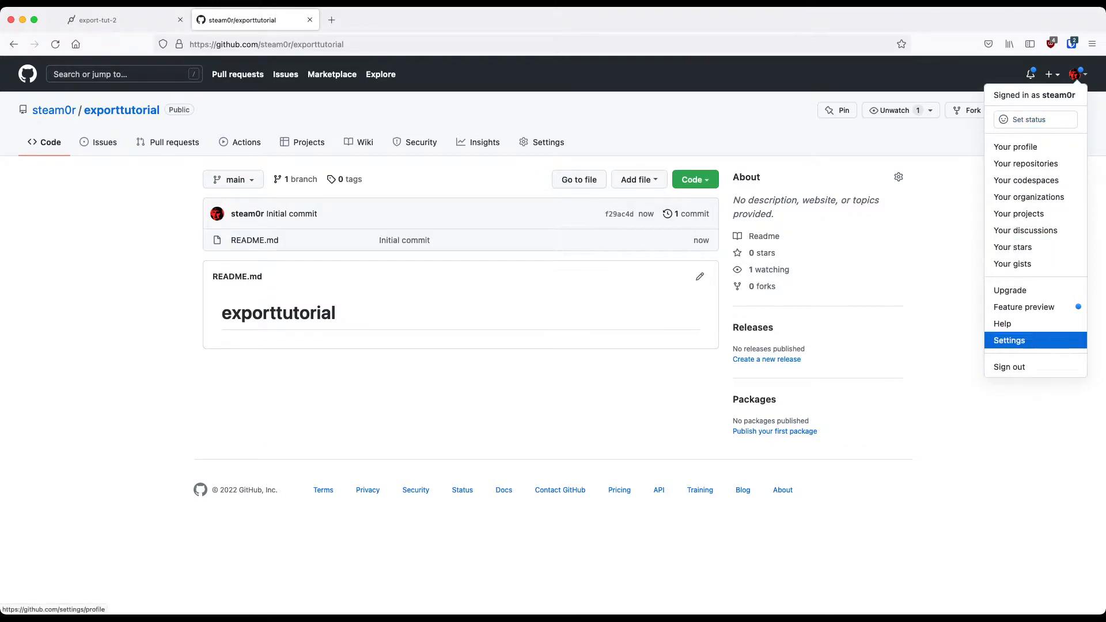
left_click(1009, 340)
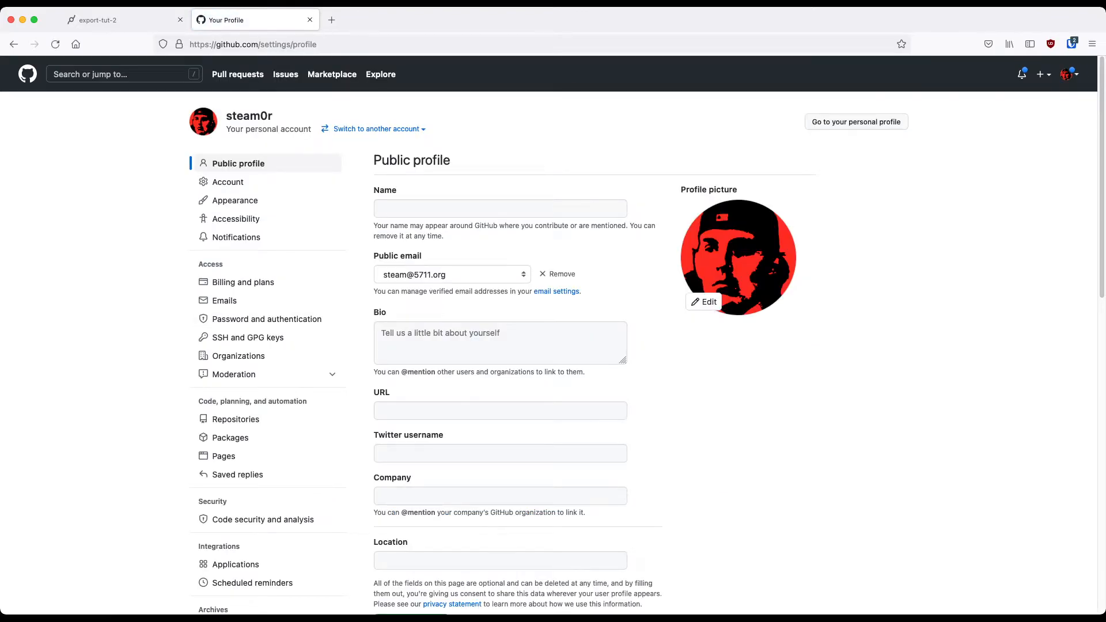
scroll(268, 318, "down", 5)
left_click(247, 401)
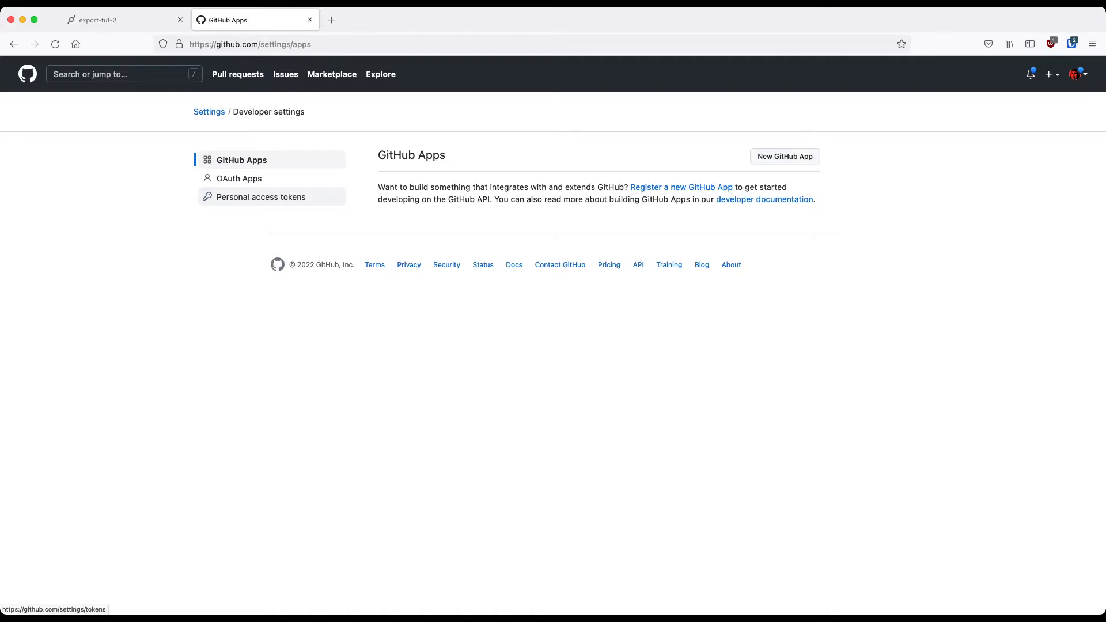
left_click(261, 197)
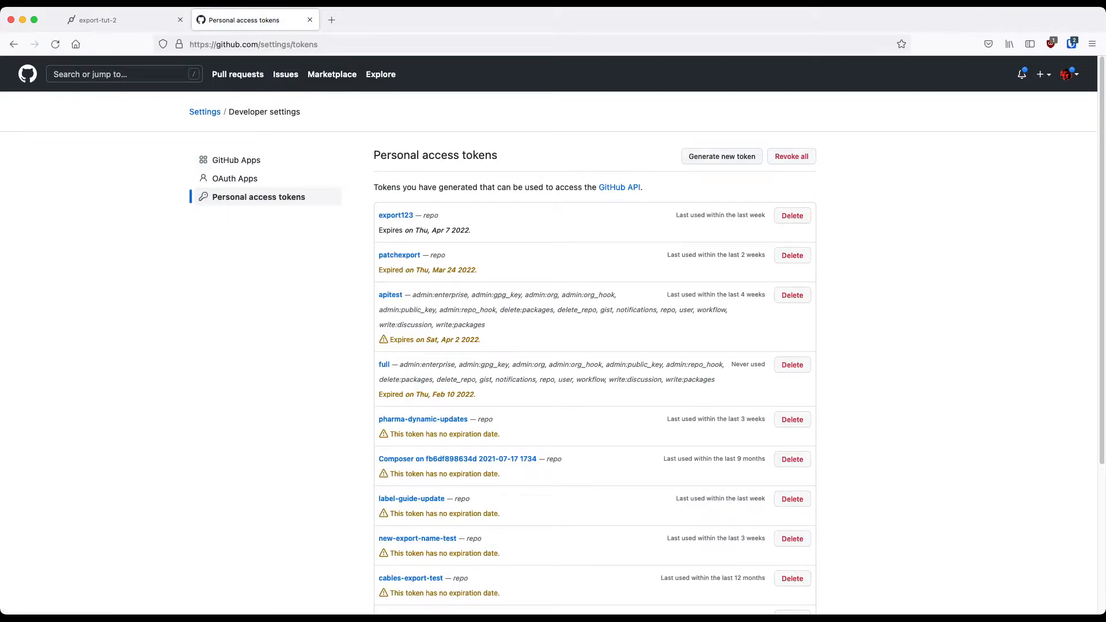
left_click(721, 156)
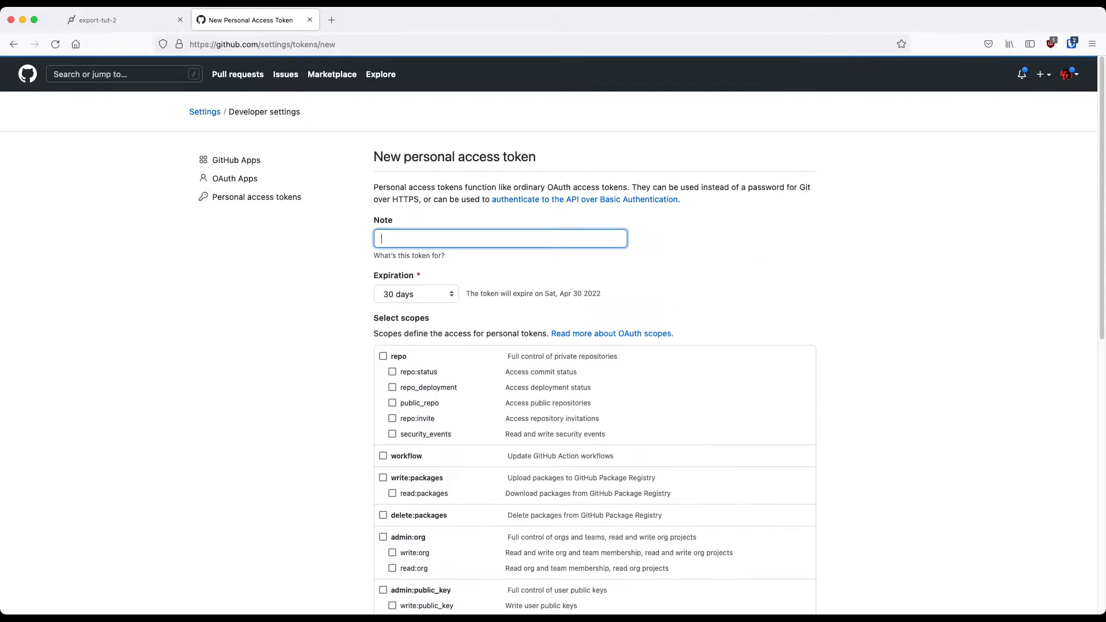
Enter exporttutorial as the note for the new personal access token
type("exporttur")
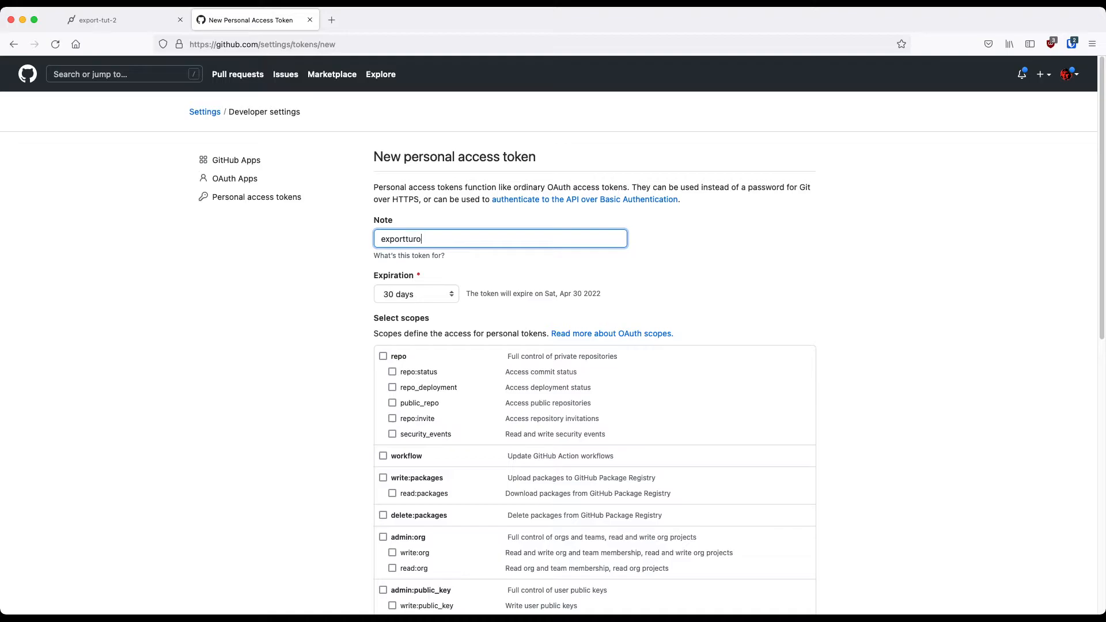
type("o")
key("BackSpace")
type("orial")
key("super+a")
key("Tab")
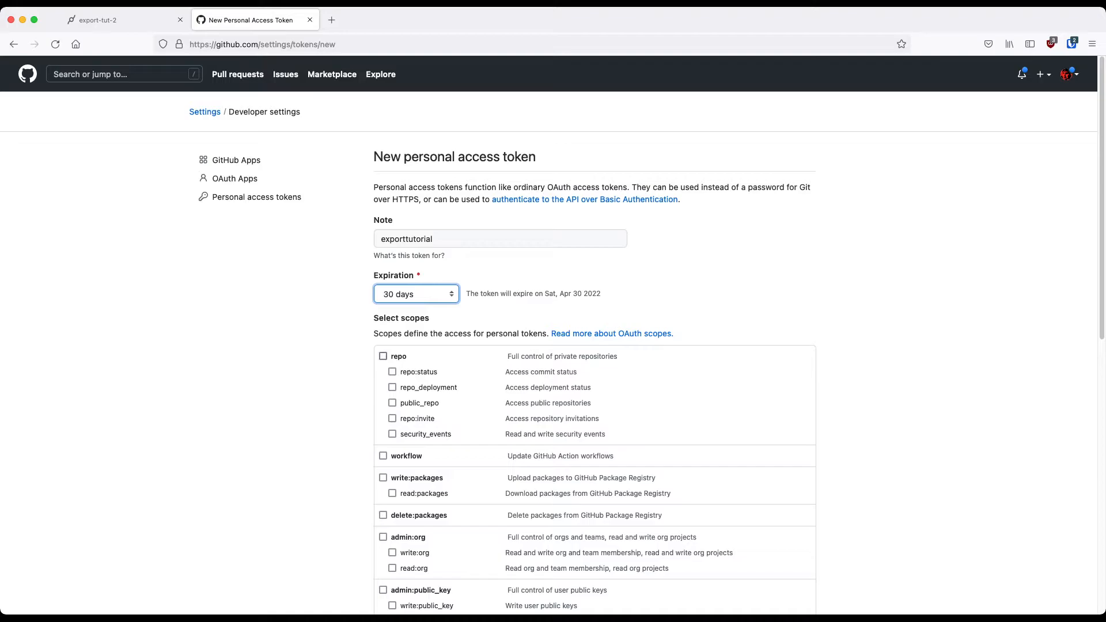
Set the token's expiration to 7 days, grant it the full repo scope and generate it
key("Up")
left_click(383, 356)
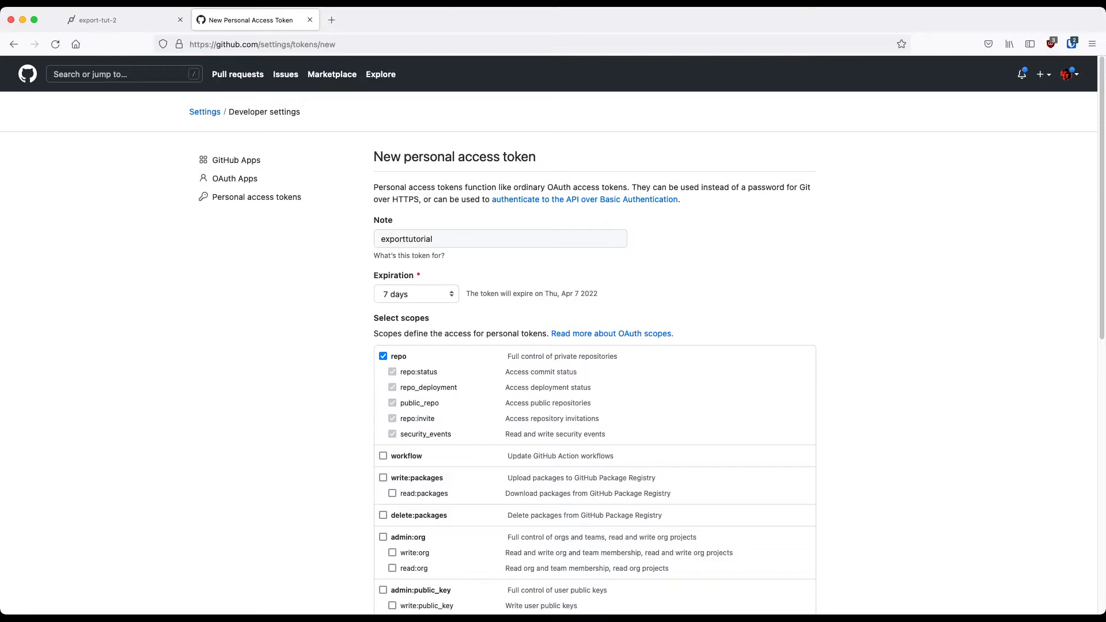
scroll(553, 334, "down", 10)
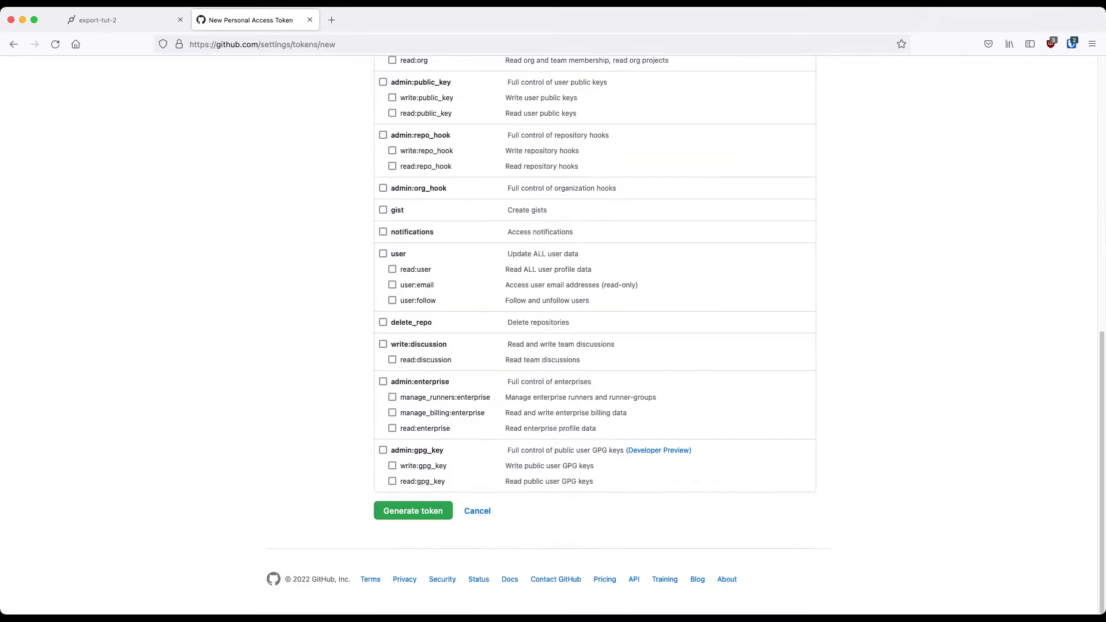
left_click(413, 510)
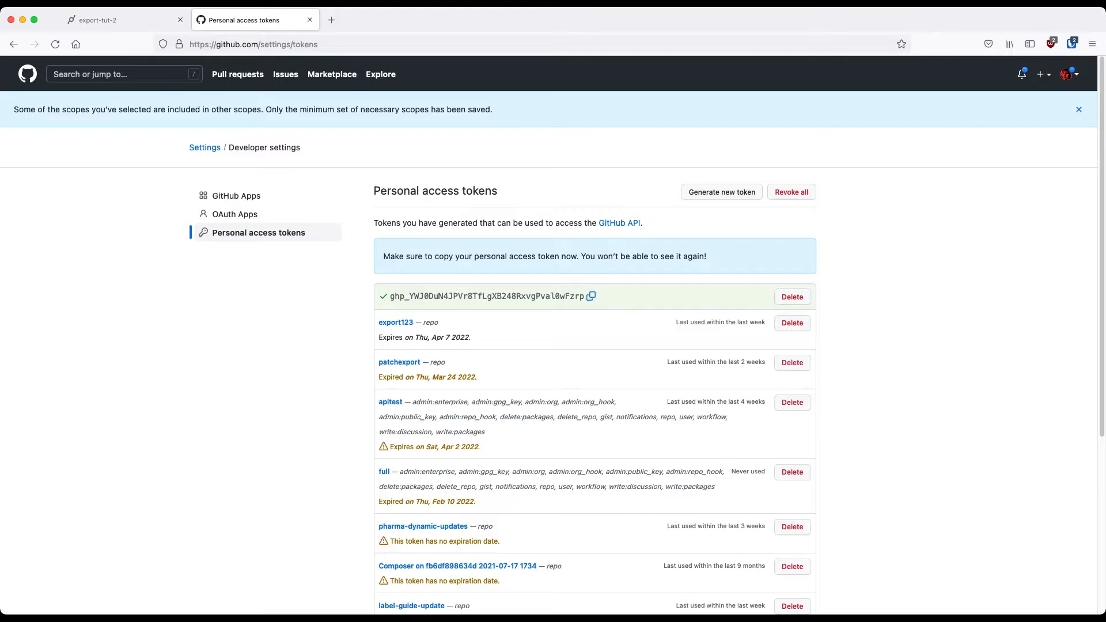
Return from the personal access tokens page to the exporttutorial repository's main page
key("super+Tab")
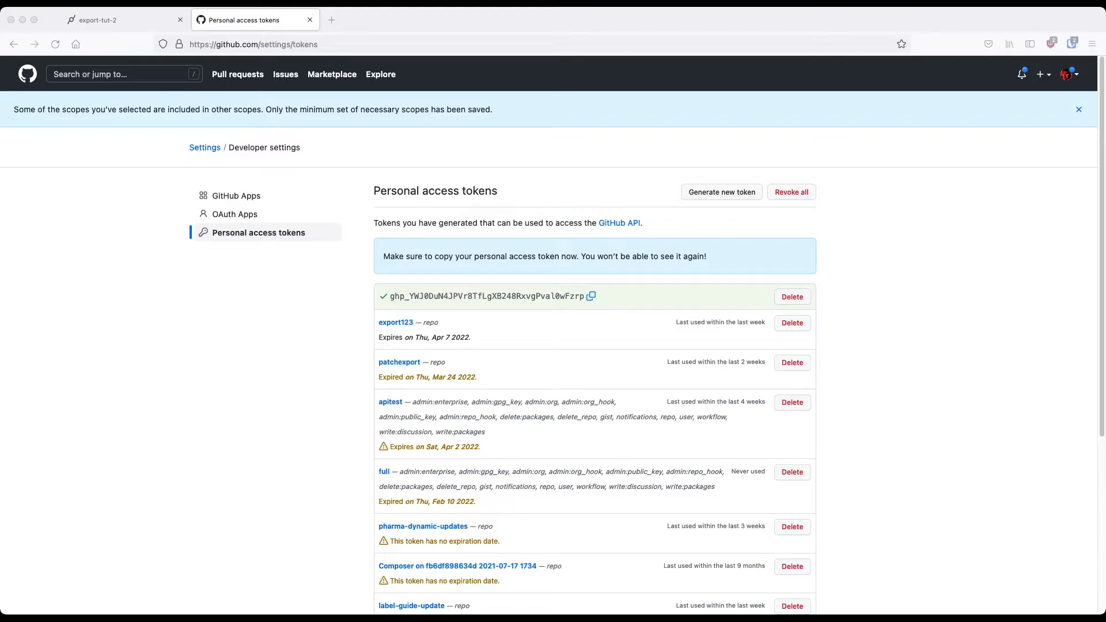
key("super+Tab")
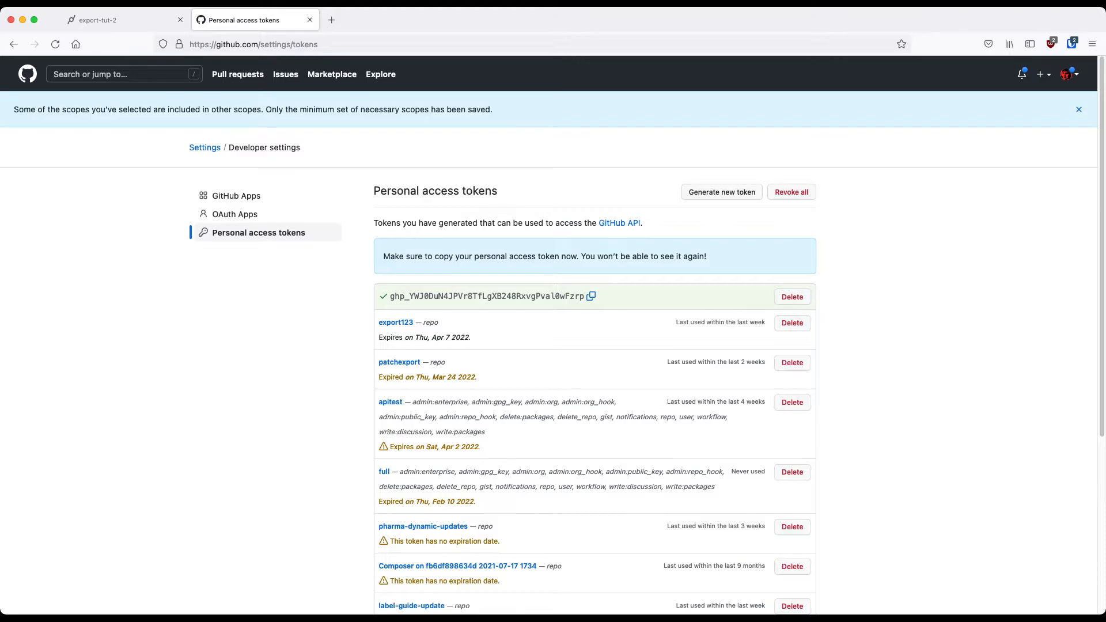
left_click(13, 44)
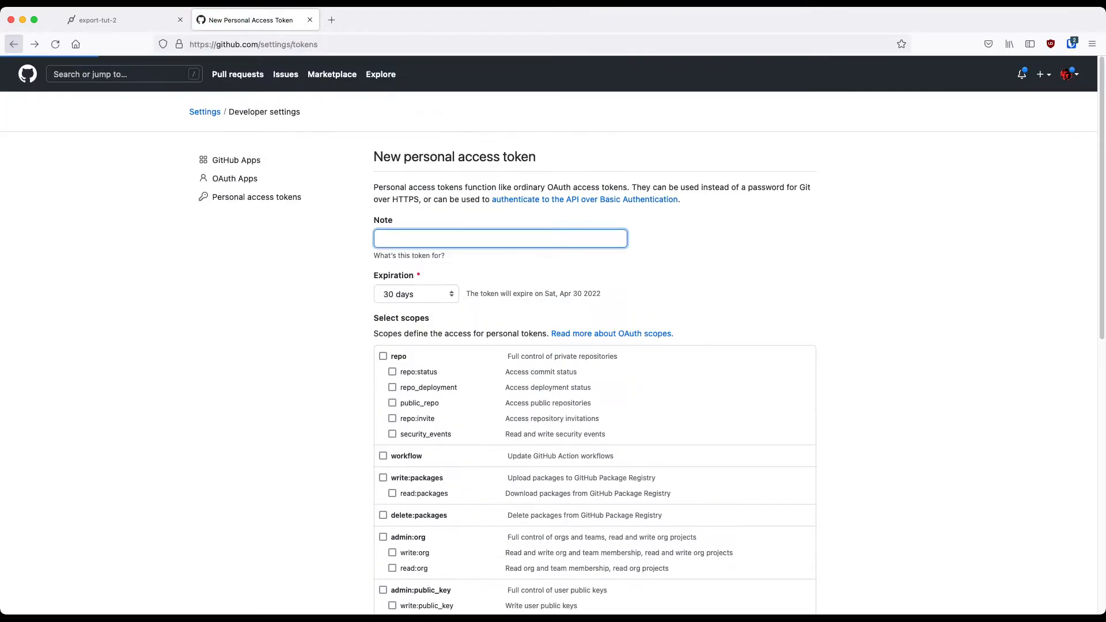
left_click(13, 44)
left_click(14, 43)
left_click(14, 43)
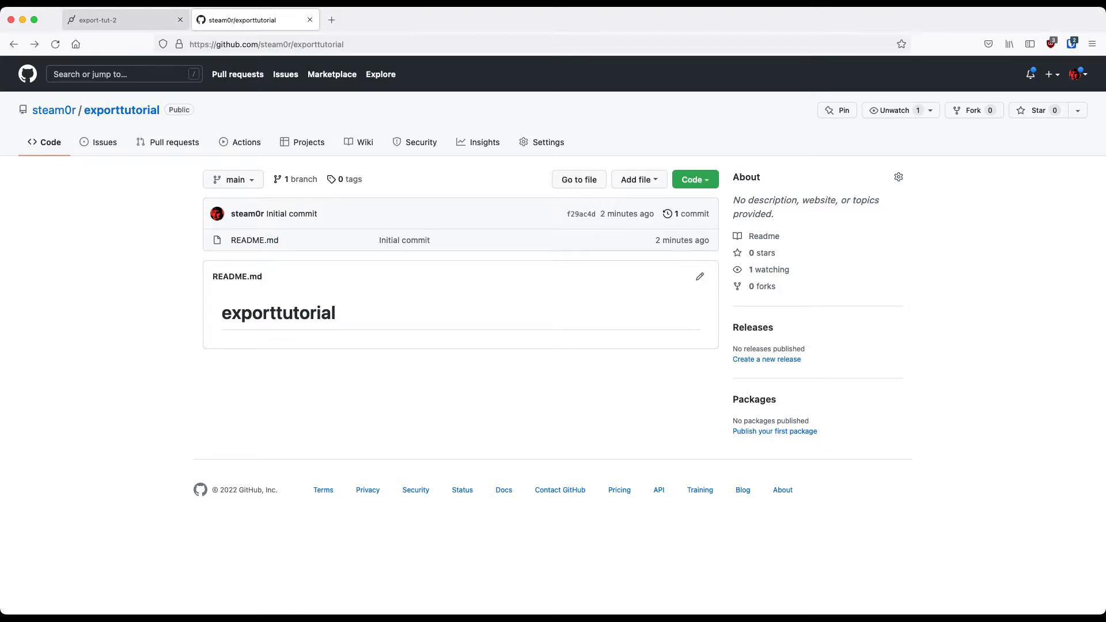
Switch to the export-tut-2 patch in cables.gl and open its Github export options
left_click(121, 19)
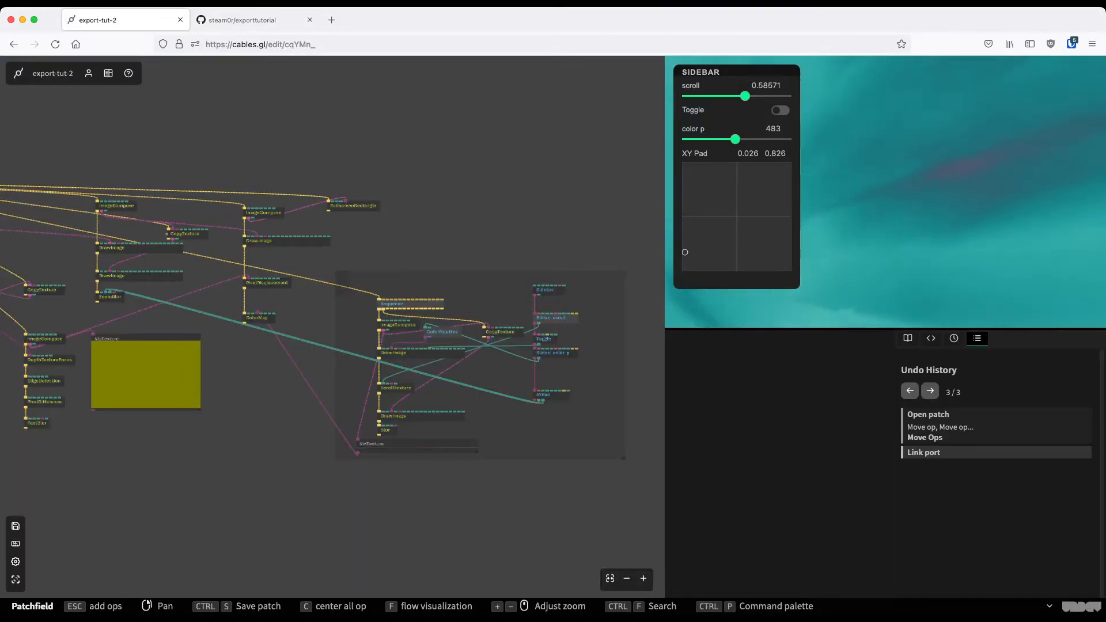
mouse_move(53, 73)
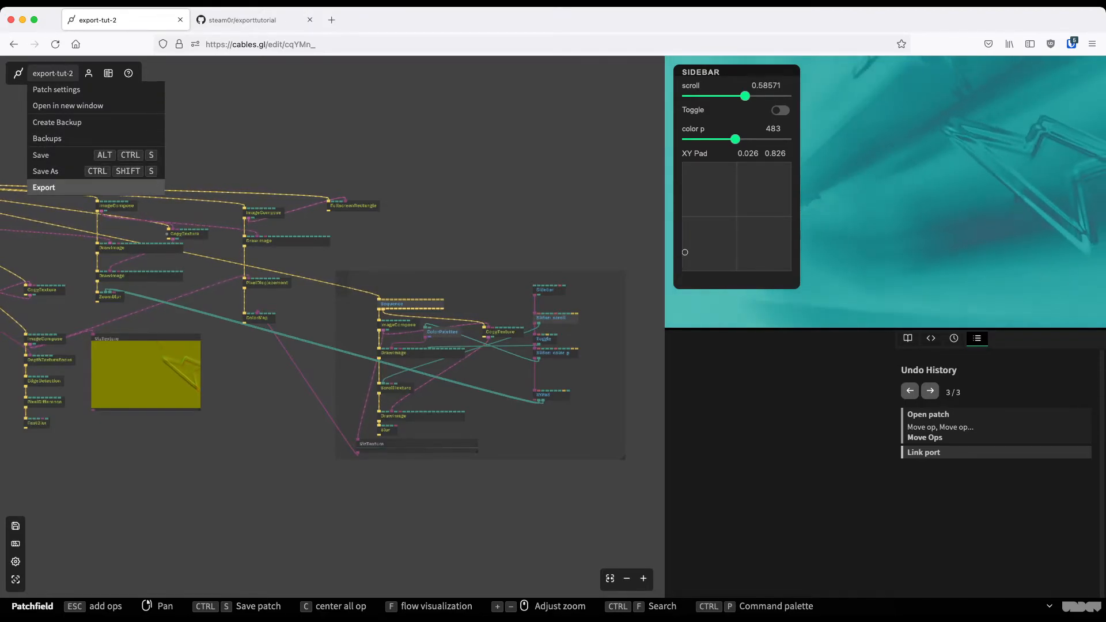
left_click(44, 188)
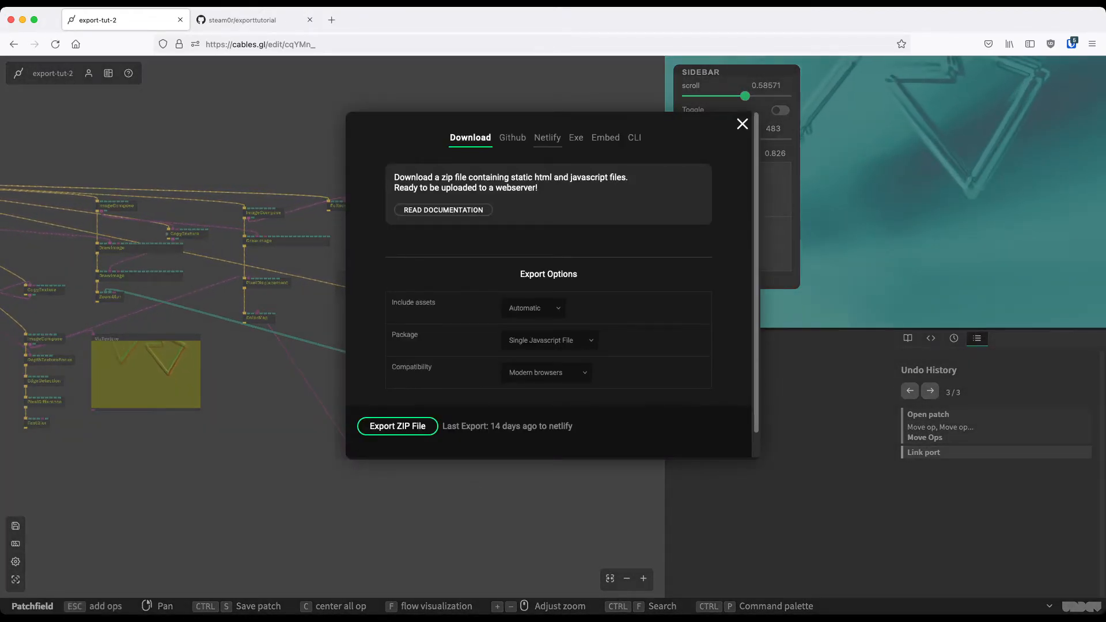
left_click(512, 138)
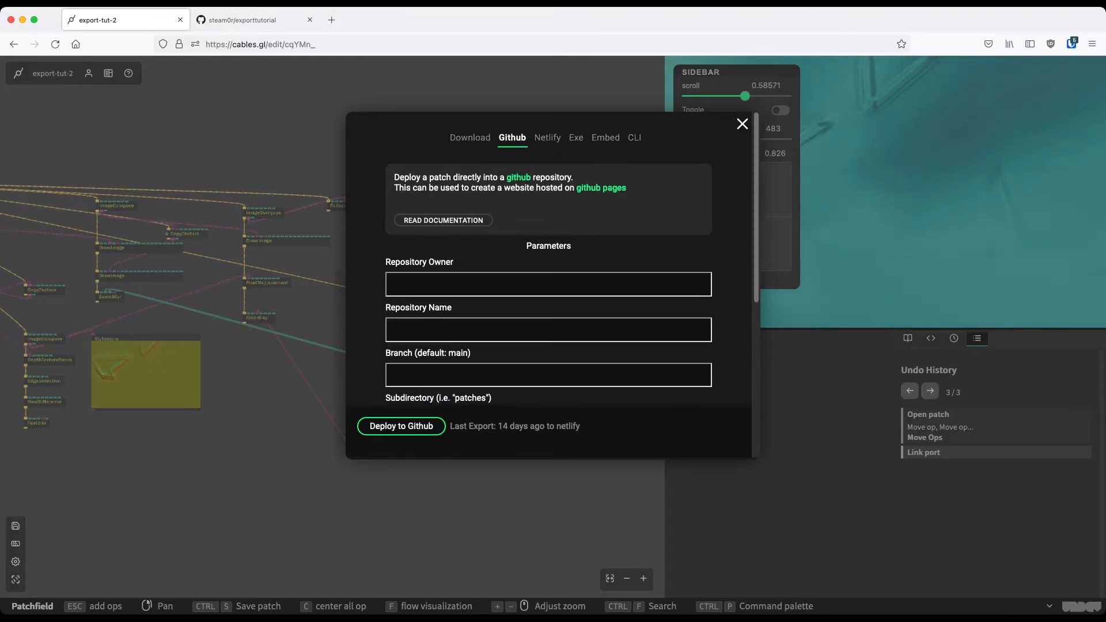
Enter the GitHub account's user name as repository owner and exporttutorial as the repository name
scroll(548, 284, "down", 1)
left_click(548, 280)
type("s")
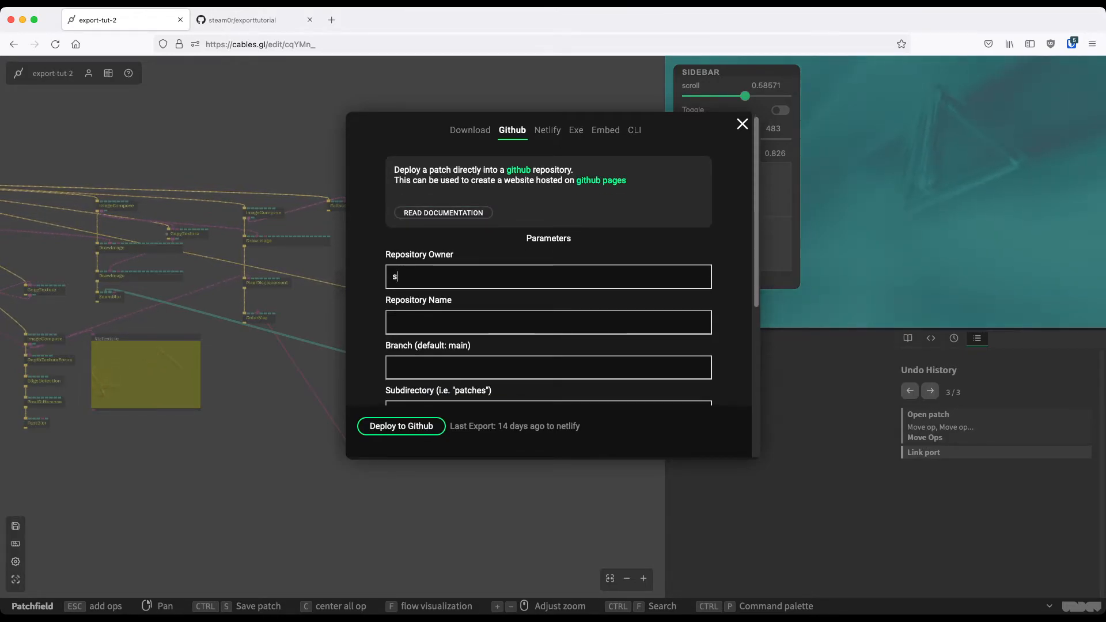
type("team0r")
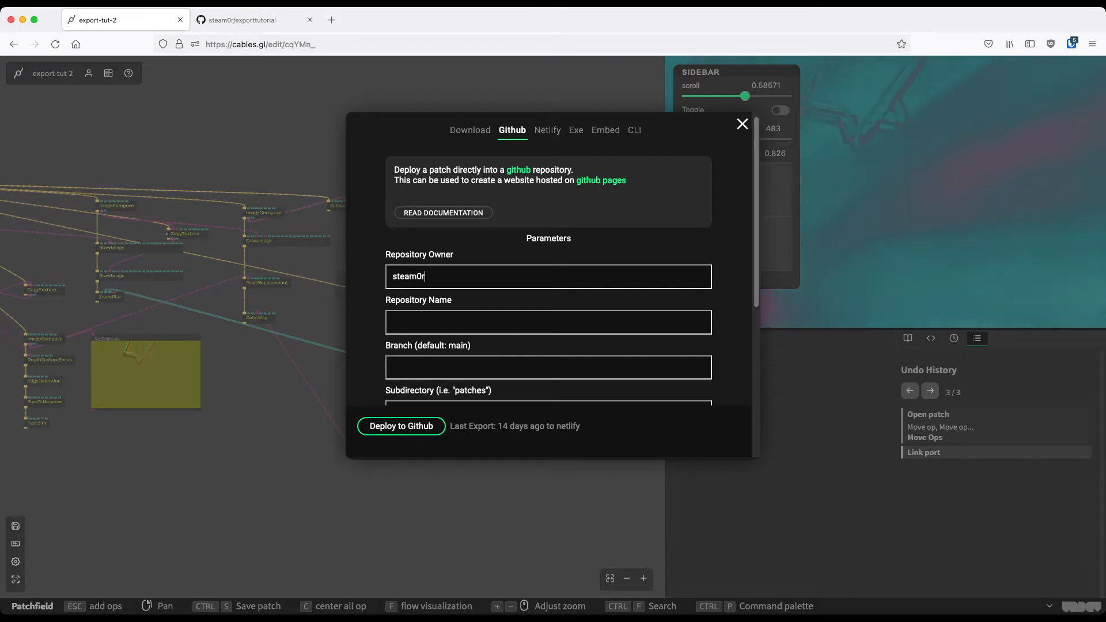
key("Tab")
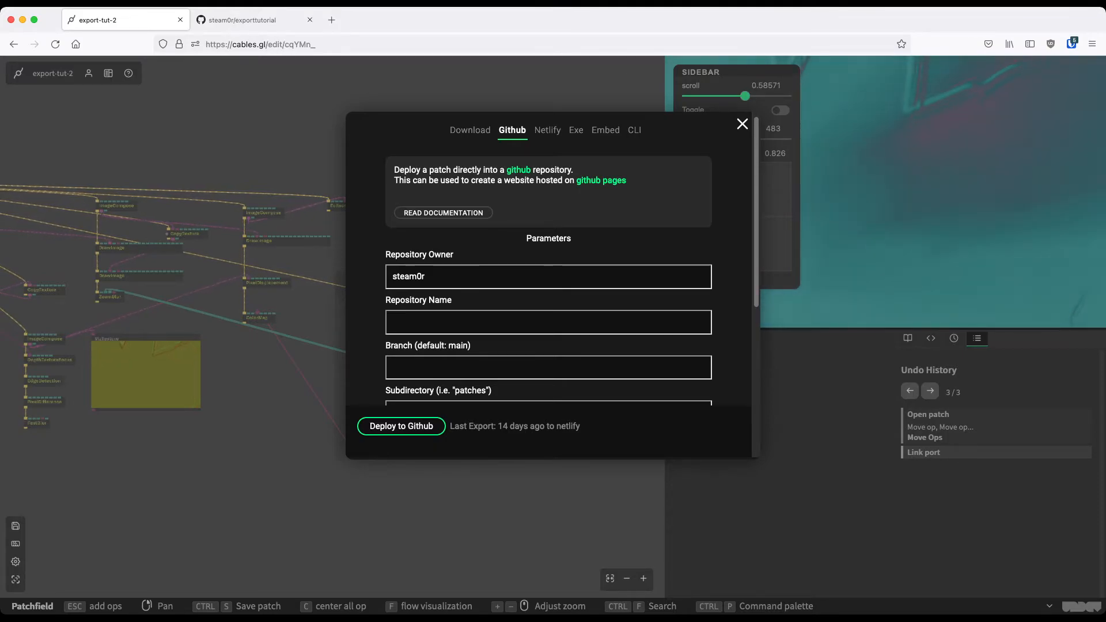
type("xporttu")
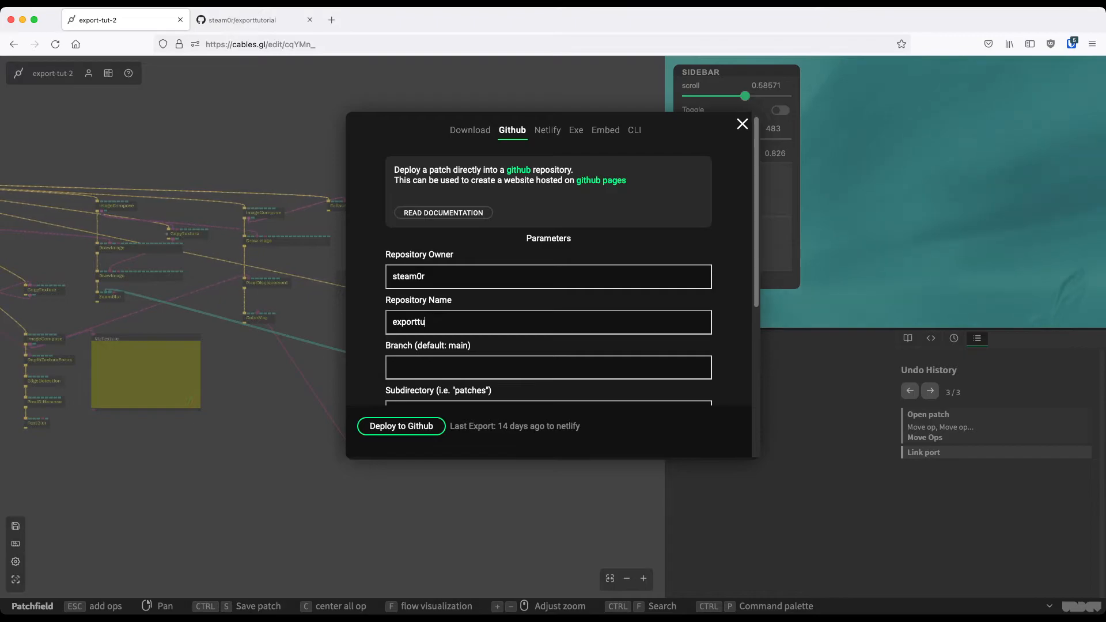
type("torial")
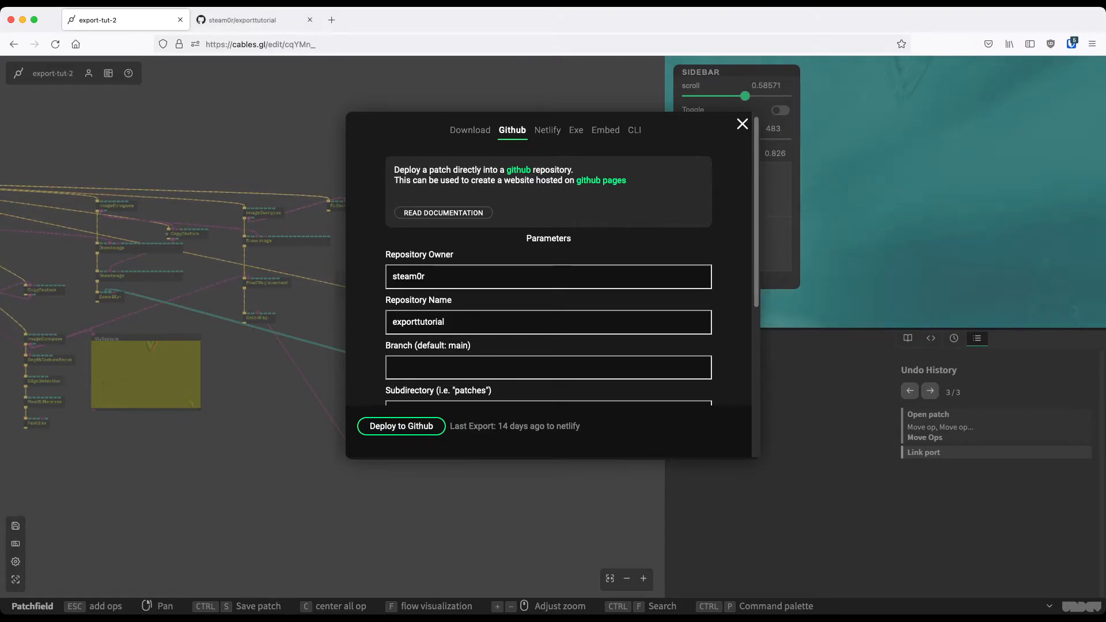
Paste the personal access token into the Access Token field, leaving branch and subdirectory empty
scroll(548, 259, "down", 1)
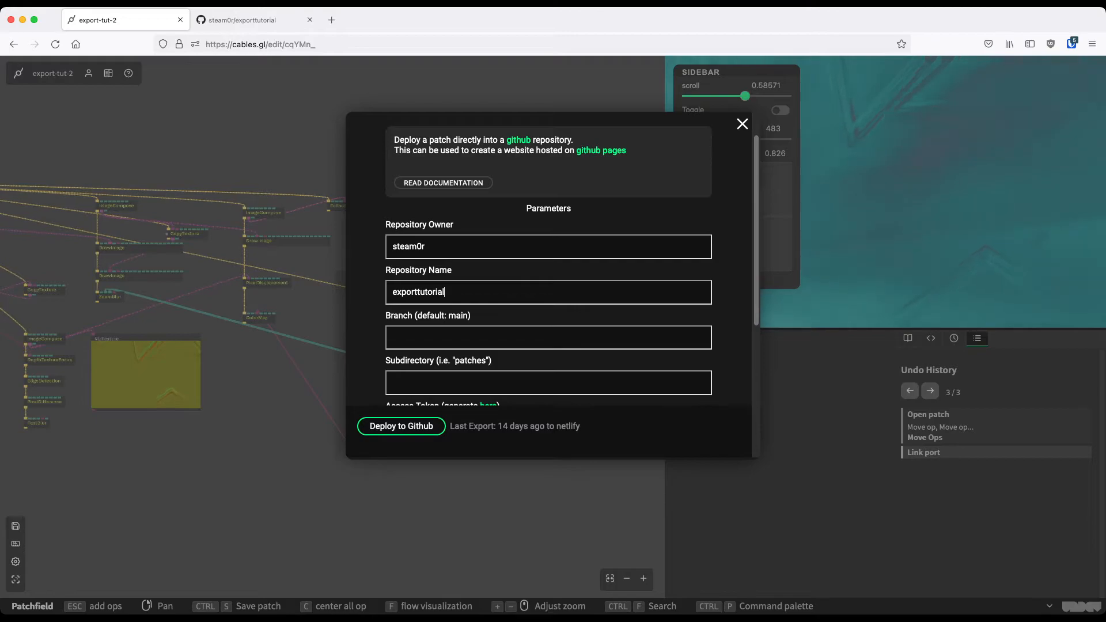
scroll(548, 259, "down", 1)
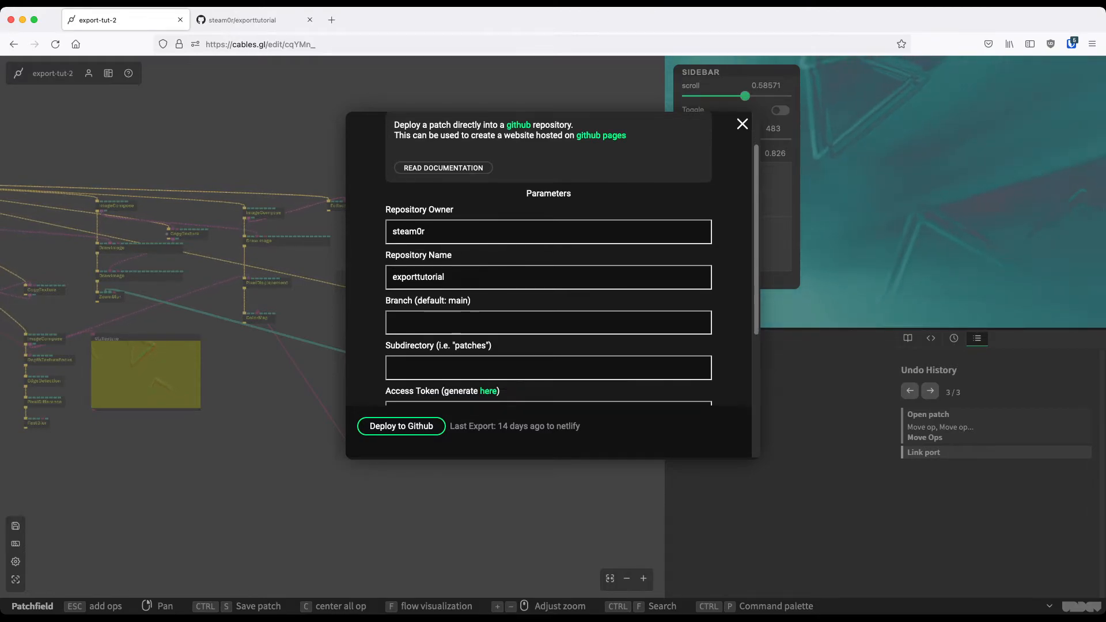
scroll(548, 260, "down", 1)
scroll(548, 259, "down", 1)
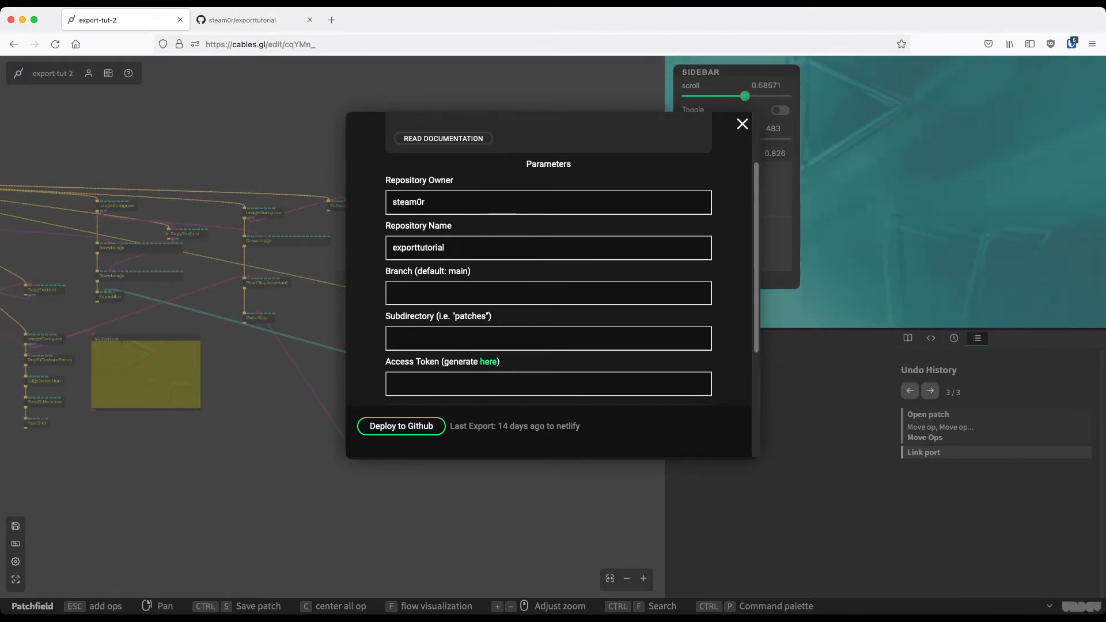
scroll(548, 259, "down", 1)
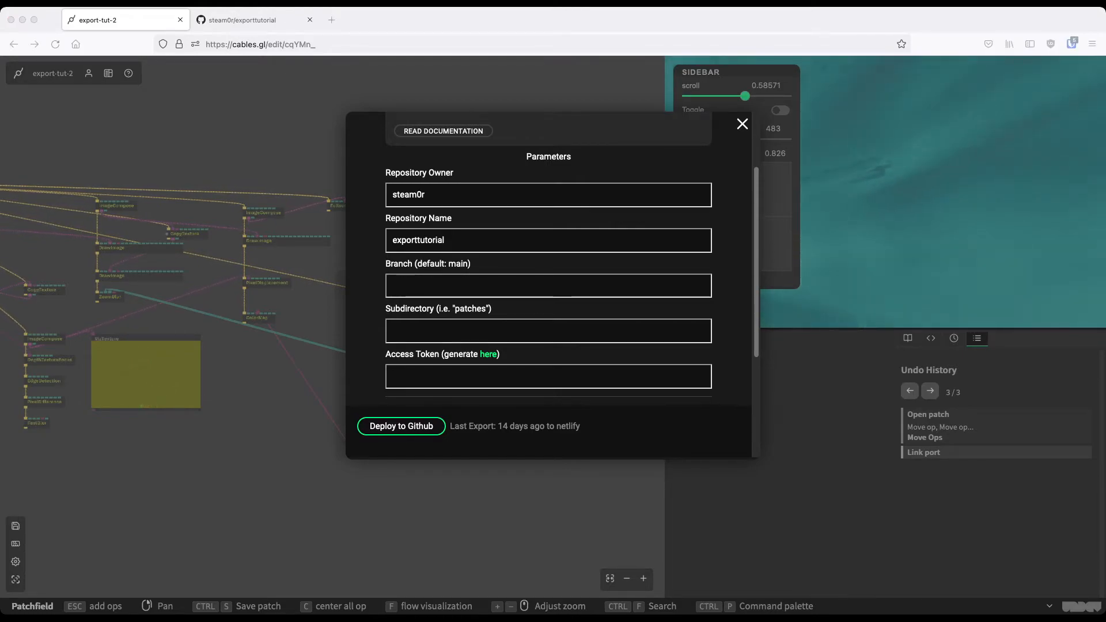
key("super+Tab")
left_click(548, 377)
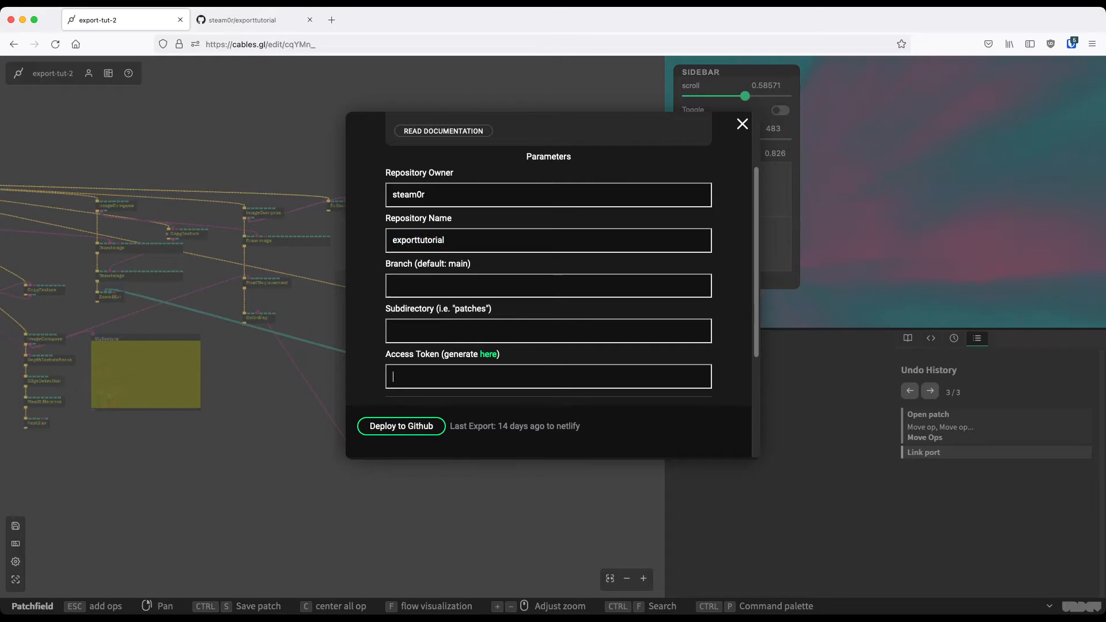
key("super+v")
Deploy the patch to Github with assets set to Automatic and packaged as a Single Javascript File
scroll(548, 259, "down", 3)
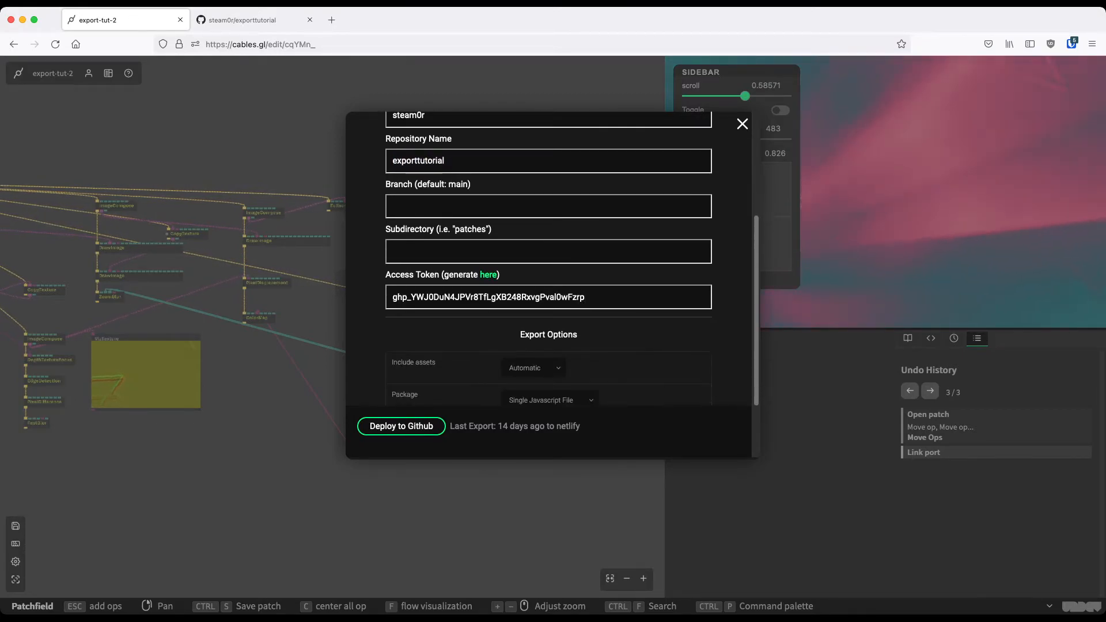
scroll(548, 259, "down", 1)
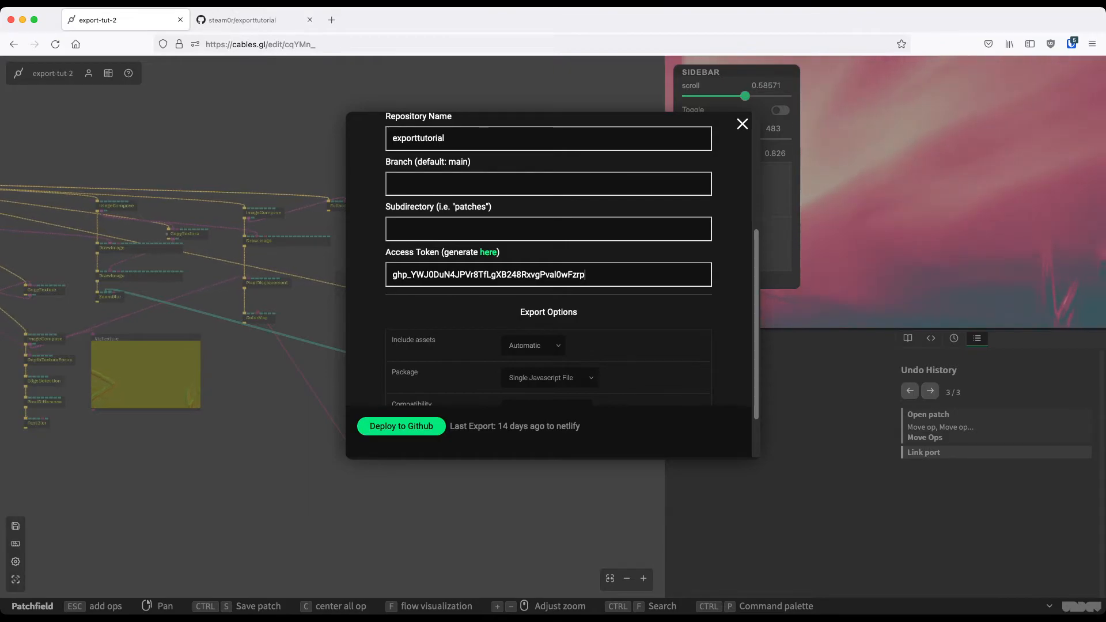
left_click(401, 425)
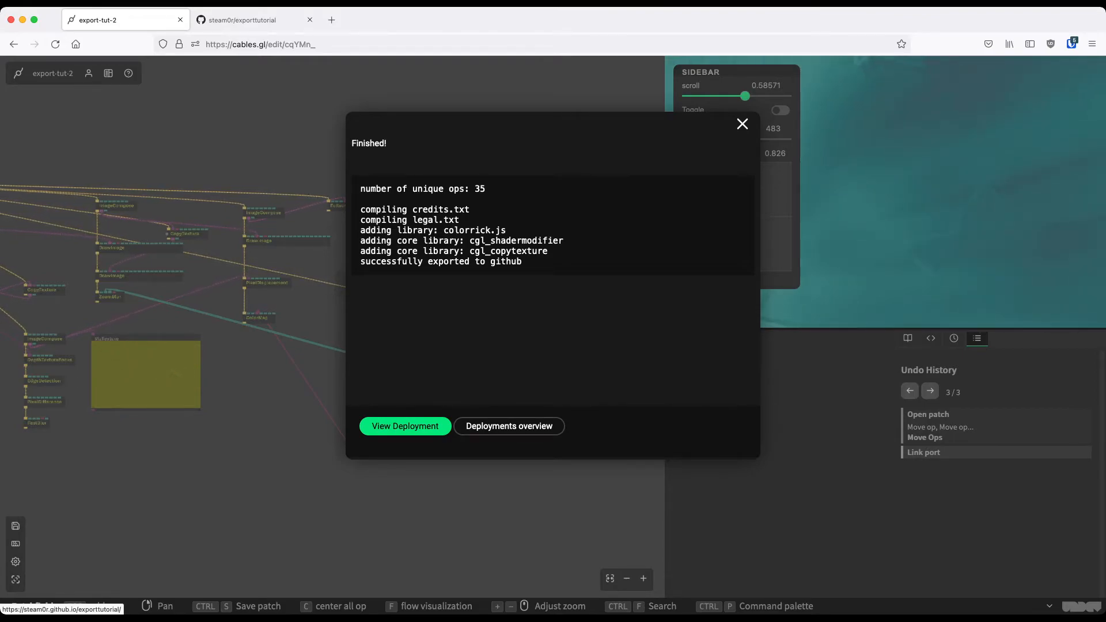
Leave the export result, switch to GitHub and reload the exporttutorial repository to check the exported files
left_click(405, 426)
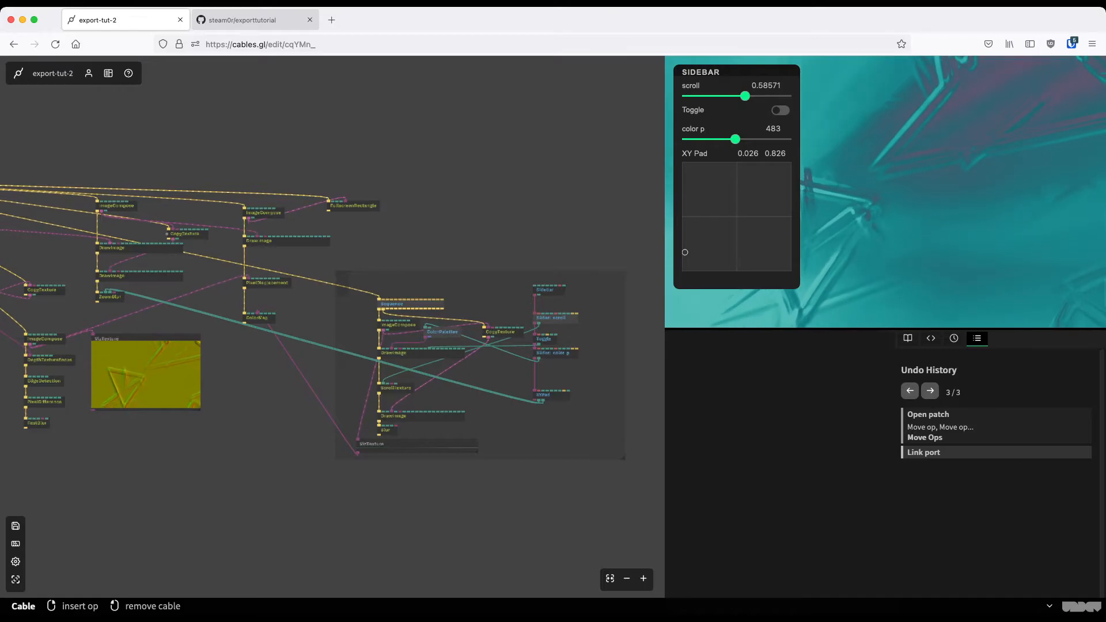
key("ctrl+Tab")
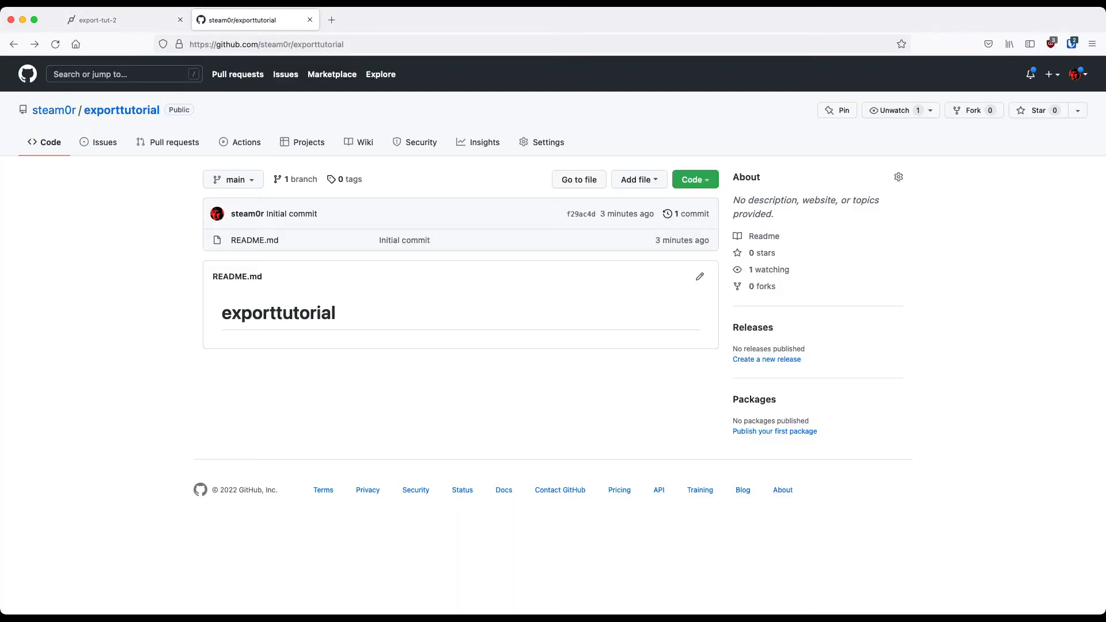
key("super+r")
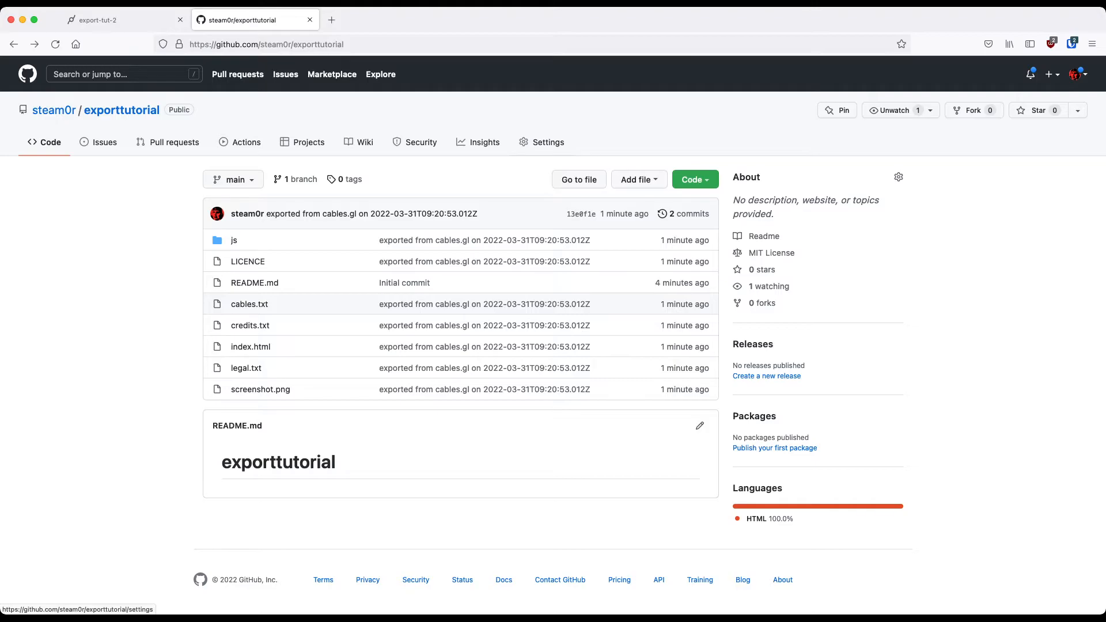
Enable GitHub Pages in the repository's settings with the main branch and / (root) folder as source, and save
left_click(541, 142)
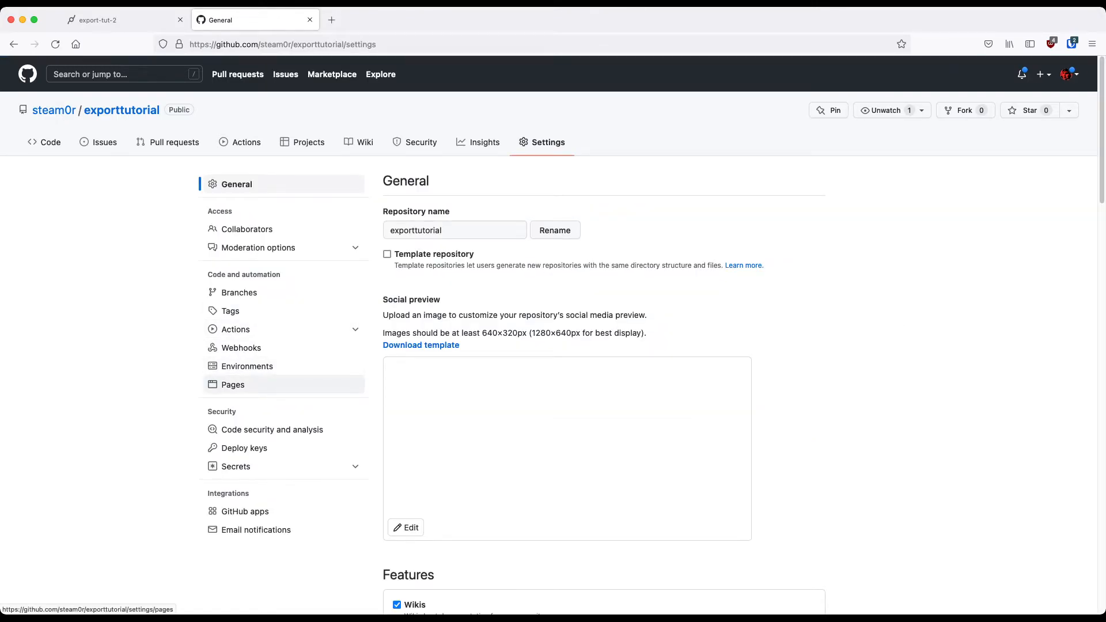
left_click(233, 384)
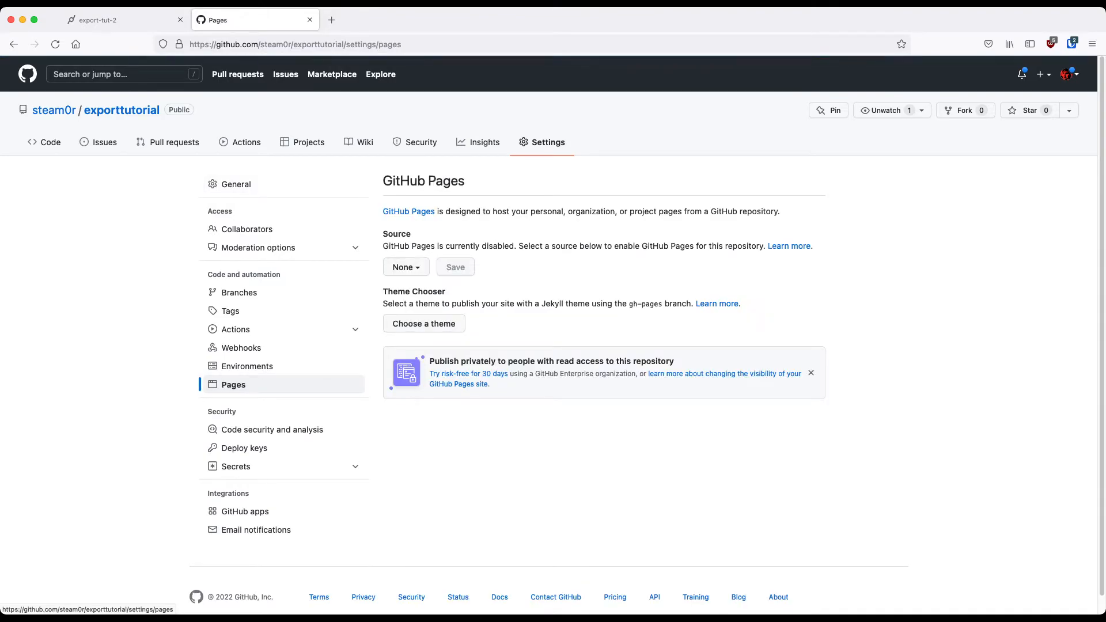
left_click(406, 267)
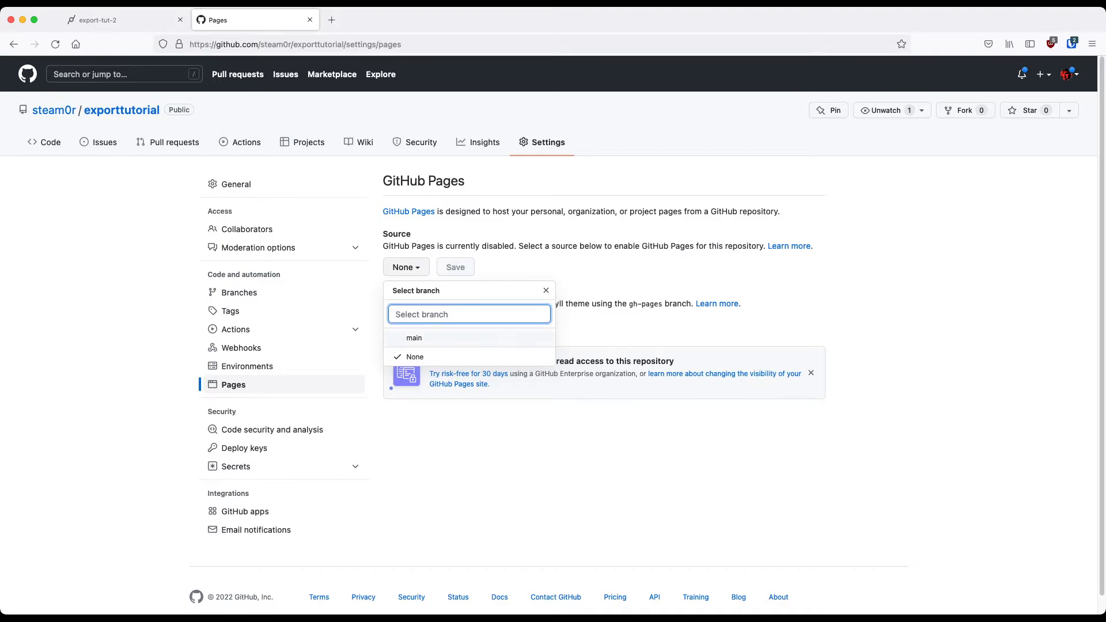
left_click(414, 337)
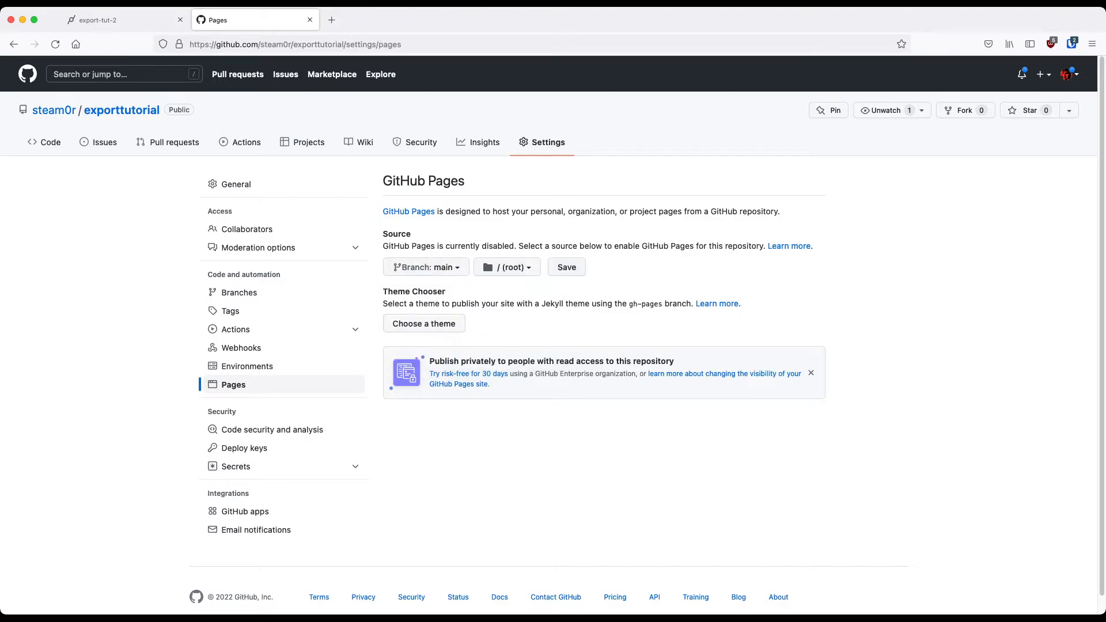
left_click(567, 267)
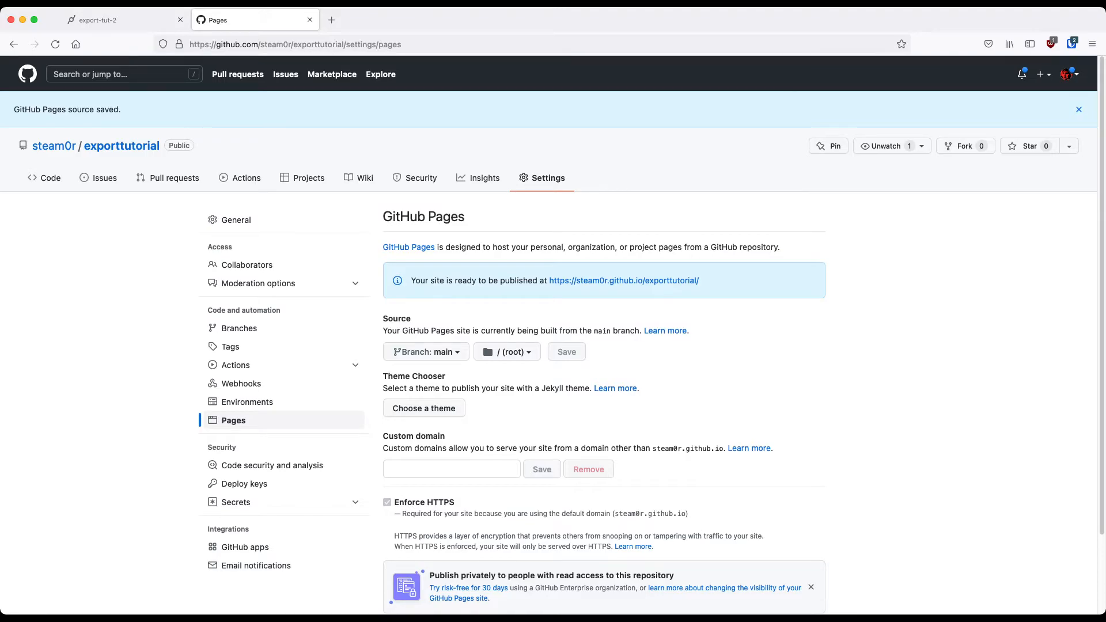
scroll(553, 334, "down", 3)
scroll(553, 334, "up", 3)
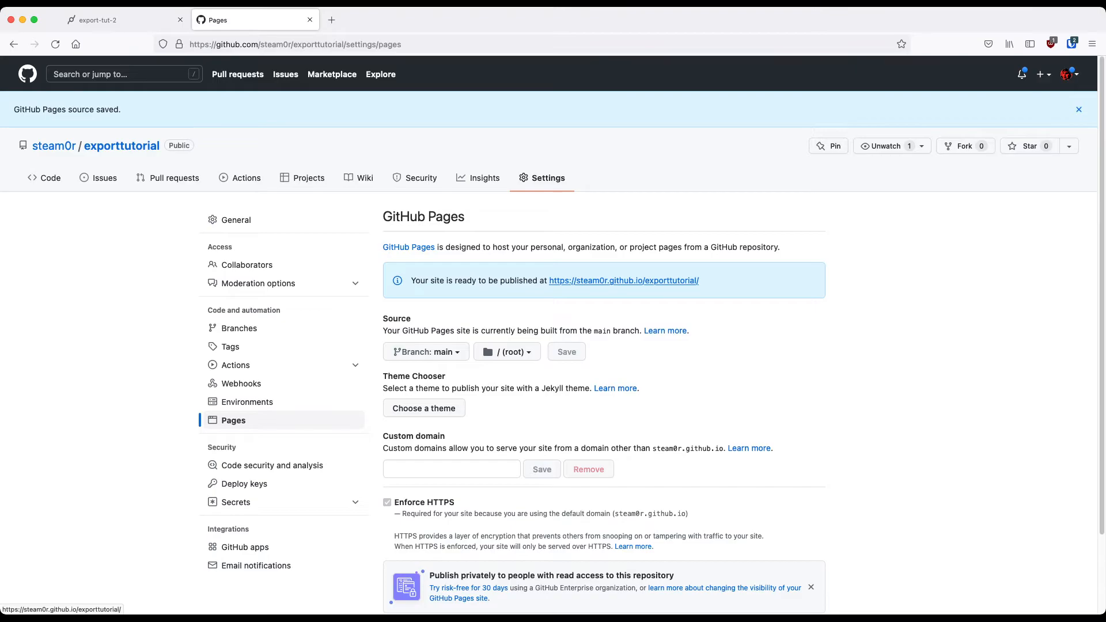
Open the published exporttutorial site from the GitHub Pages settings and check whether it is online
left_click(624, 280, "super")
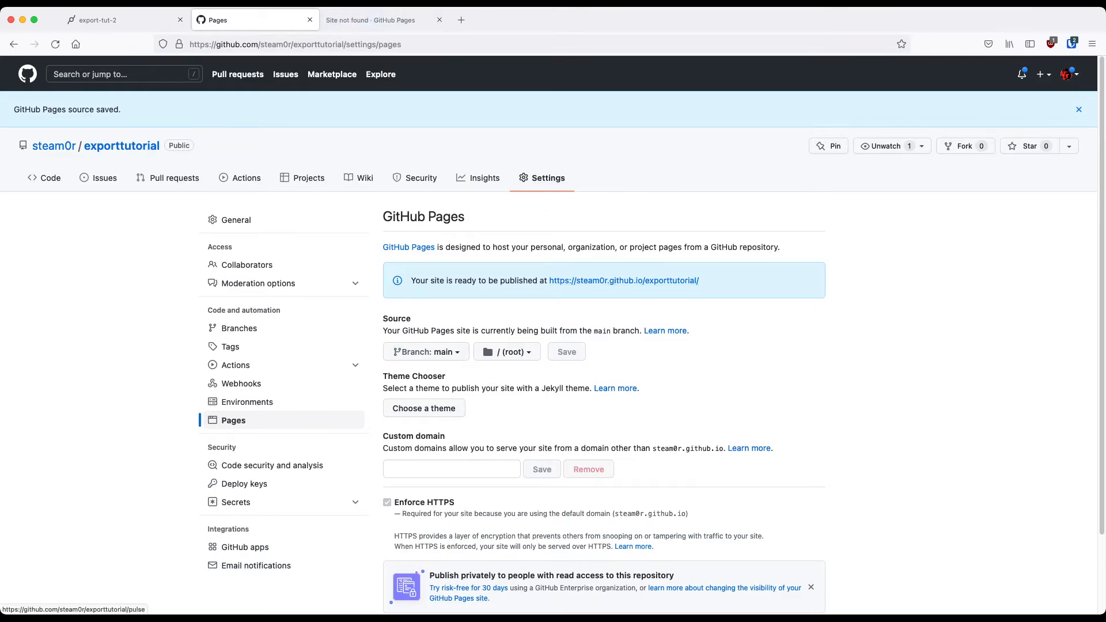
left_click(384, 20)
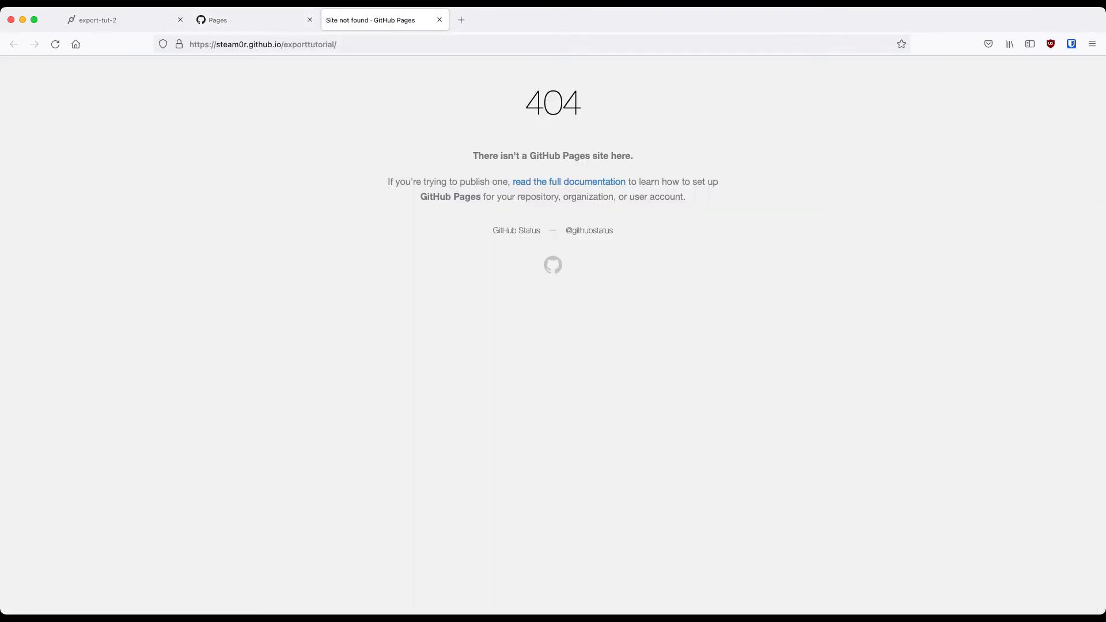
left_click_drag(523, 102, 654, 198)
left_click(655, 197)
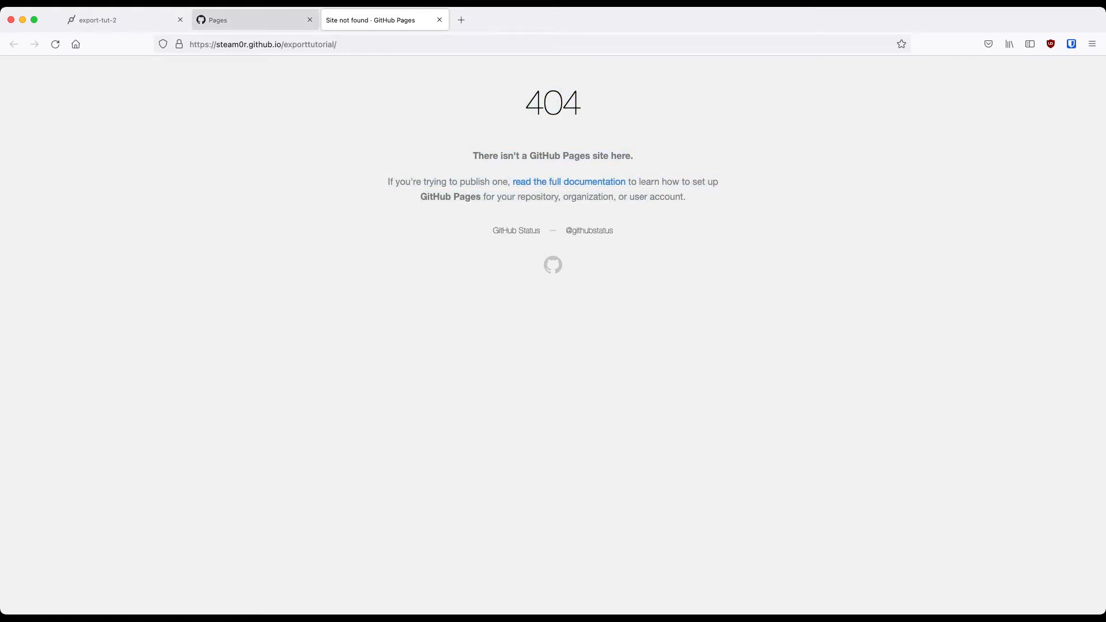
Check the repository's pages build and deployment workflow, and view the github-pages deployment from the repository's environments
left_click(253, 20)
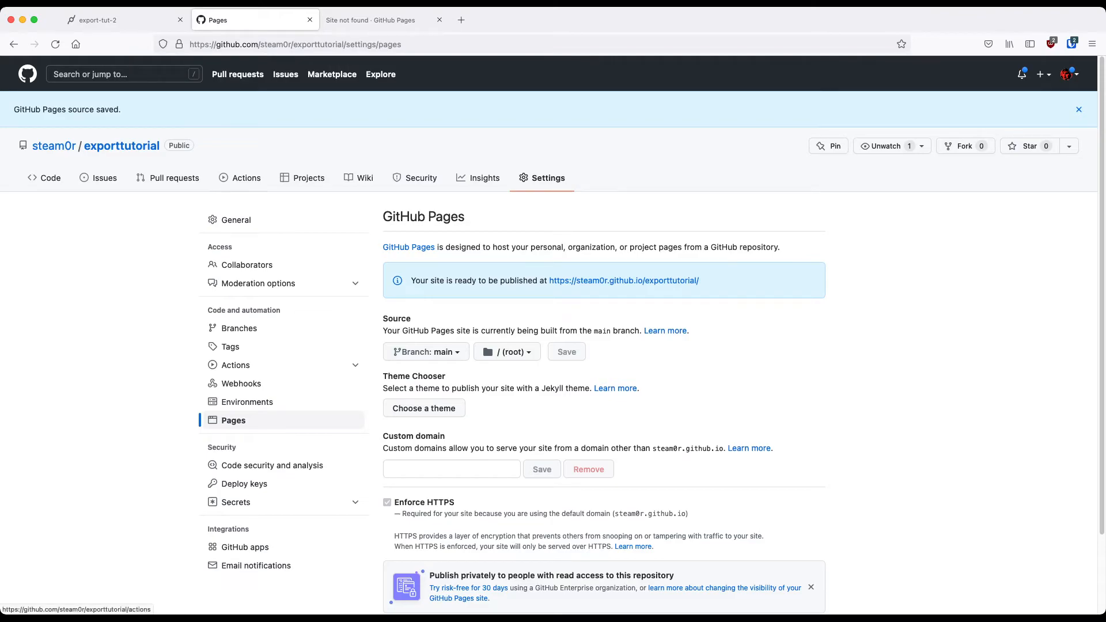
left_click(240, 177)
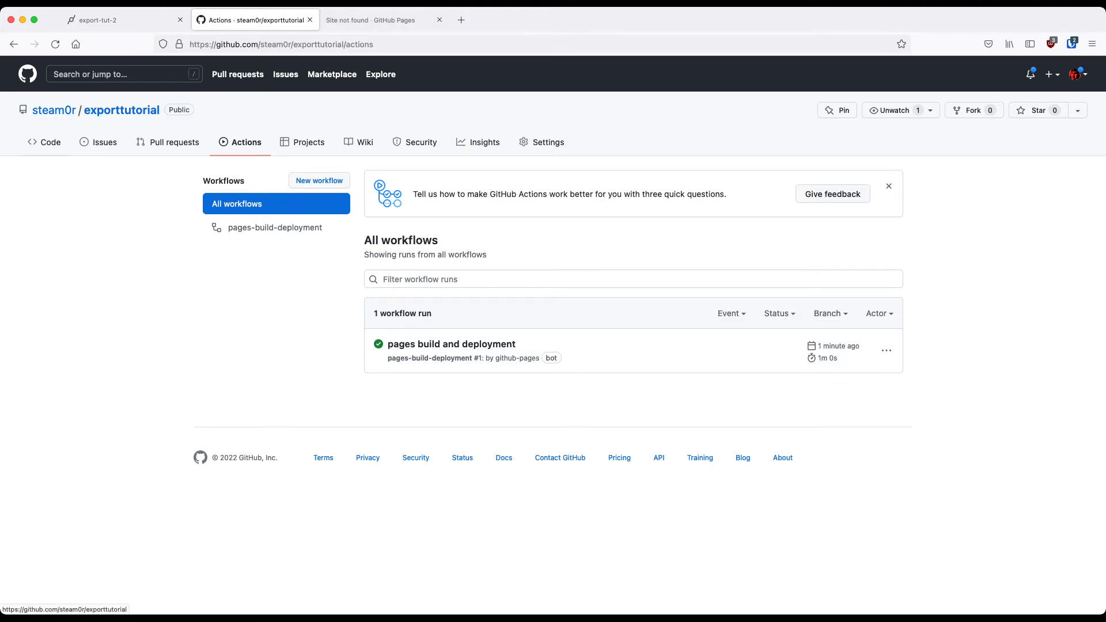
left_click(121, 110)
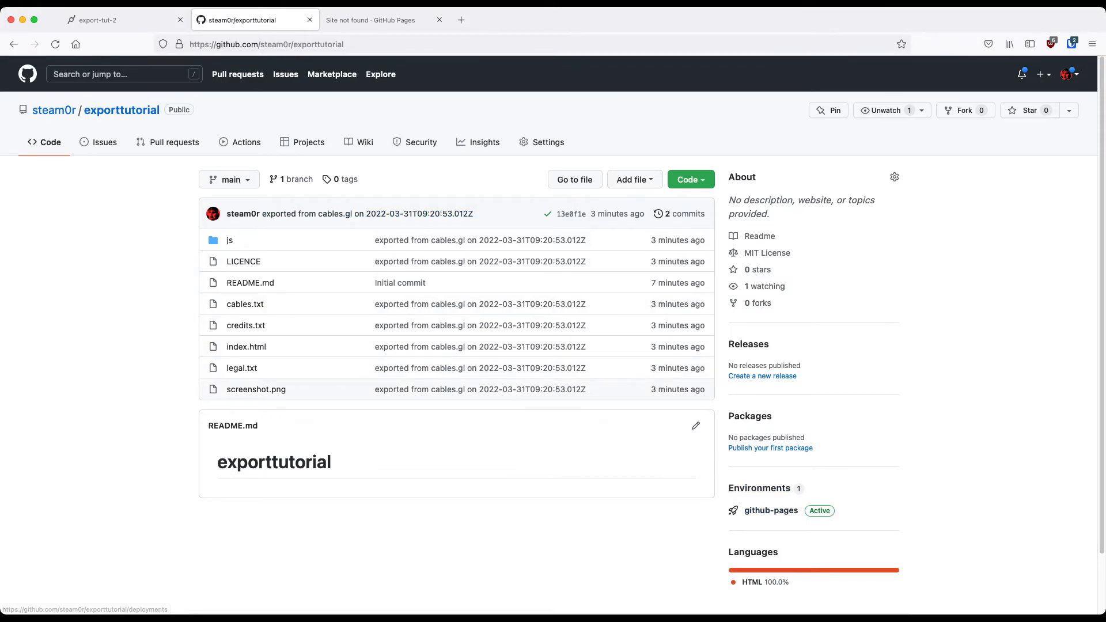
left_click(770, 511)
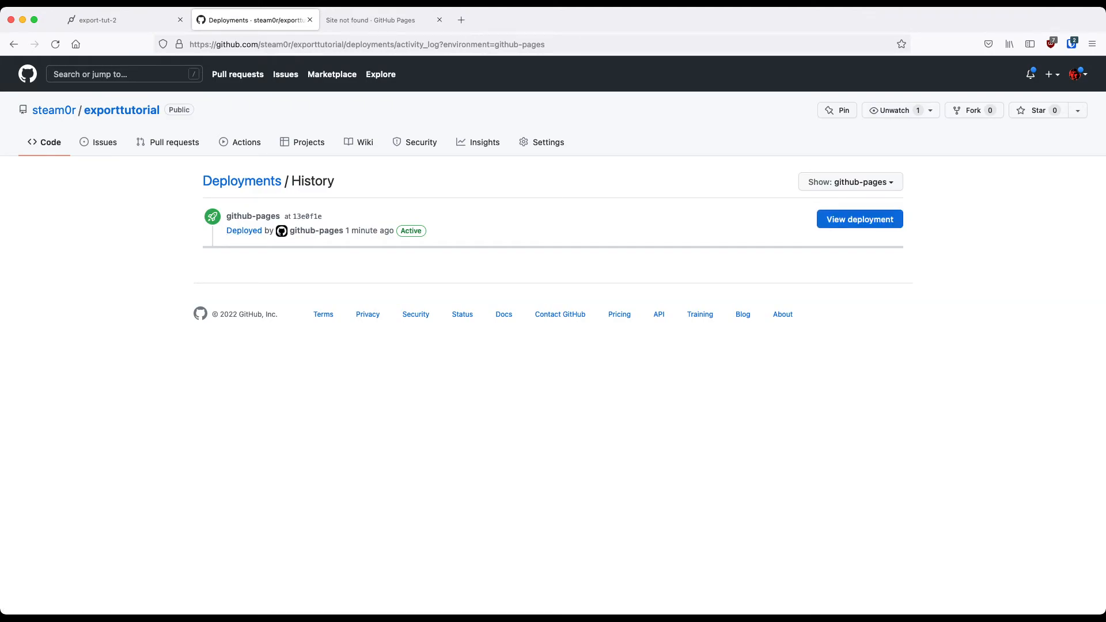
left_click(859, 218)
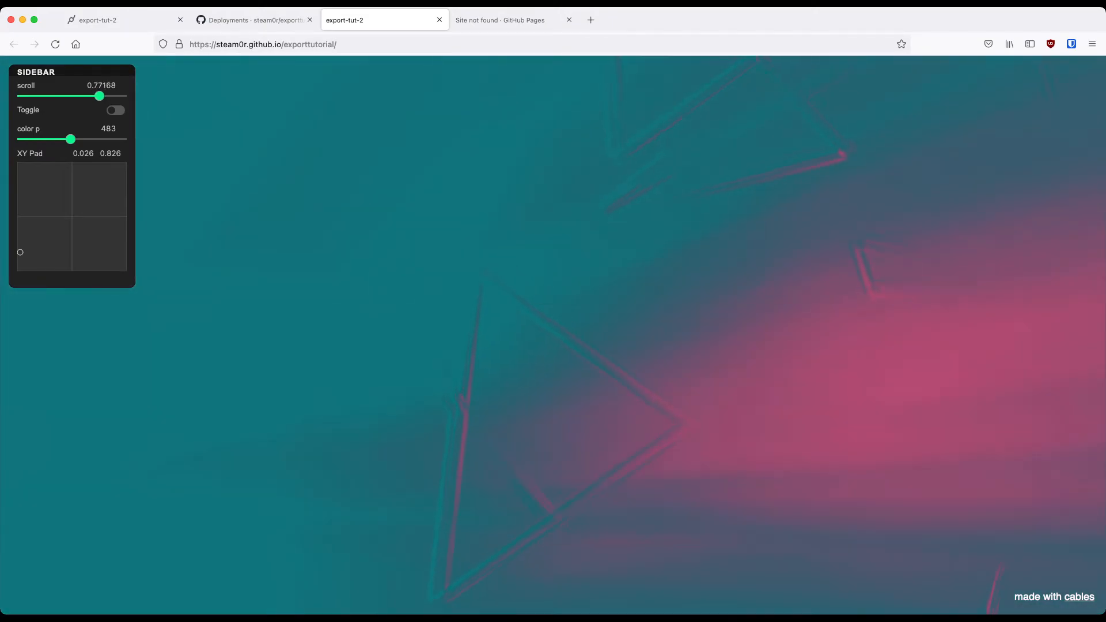
Set scroll to about 0.77 and color p to 442 in the published patch's sidebar, and close the site-not-found page
mouse_move(70, 139)
left_mouse_down()
mouse_move(45, 139)
mouse_move(71, 140)
left_mouse_up()
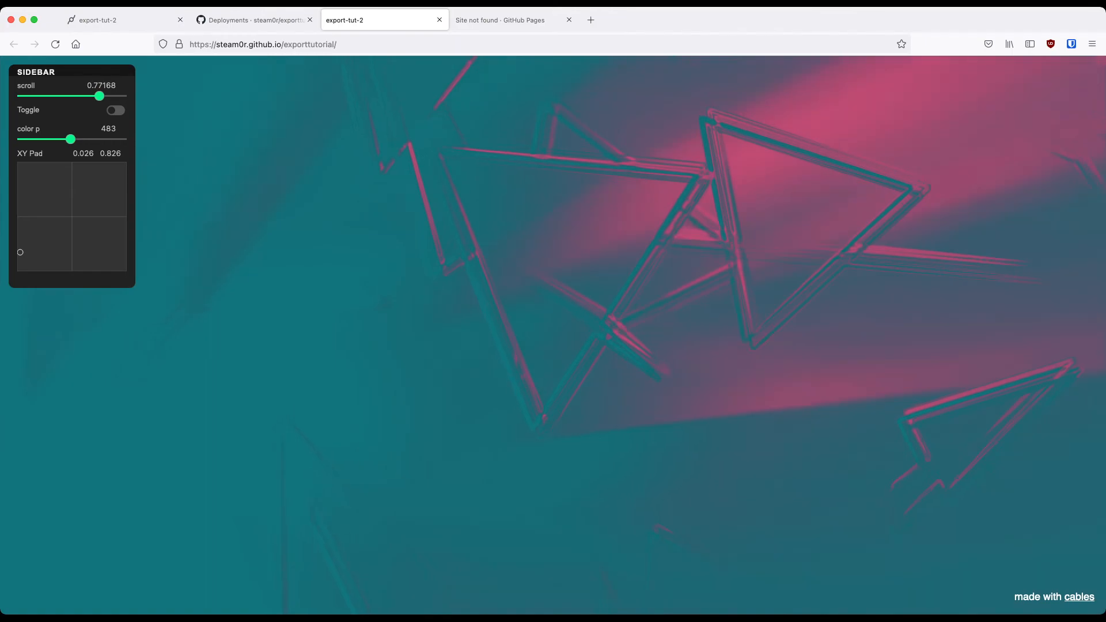
left_click_drag(70, 140, 66, 139)
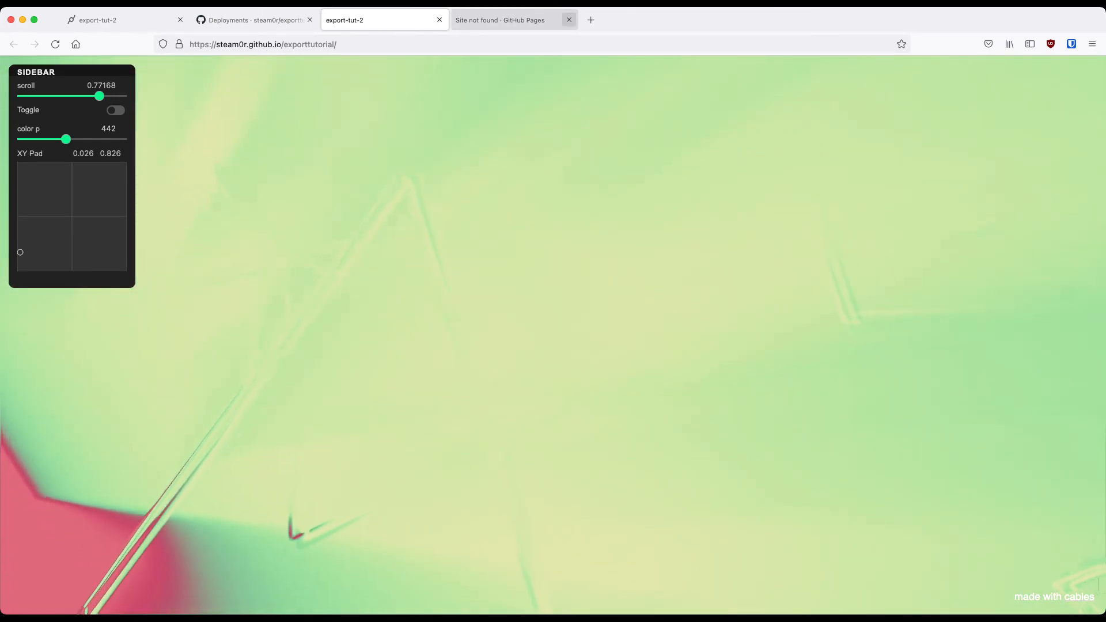
left_click(569, 20)
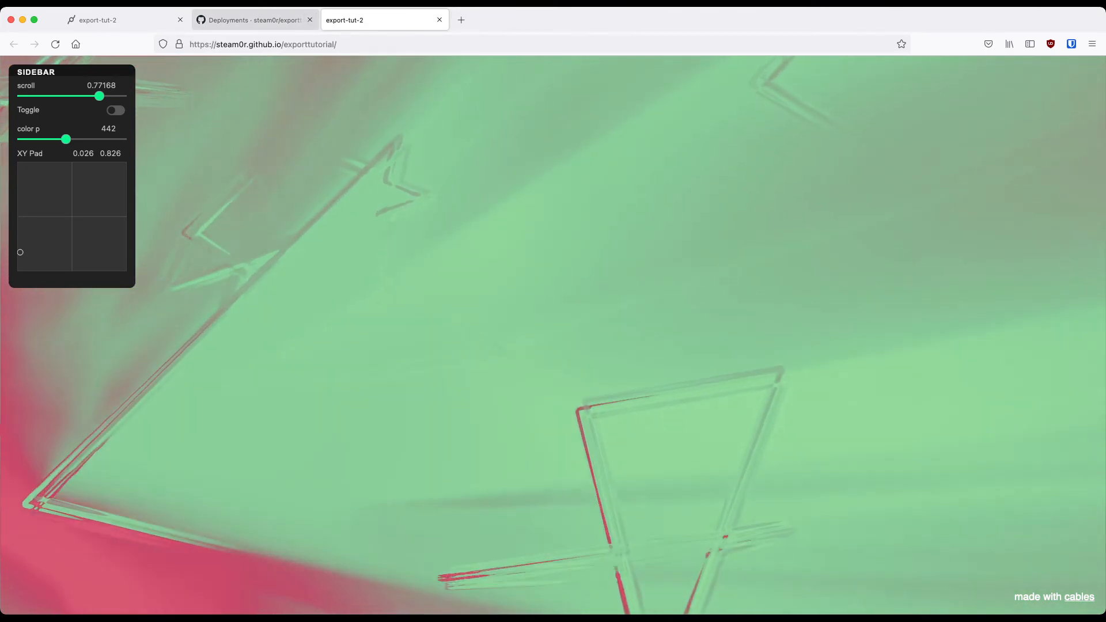
Review the published site address and the Custom domain option in the repository's GitHub Pages settings
left_click(270, 20)
left_click(547, 143)
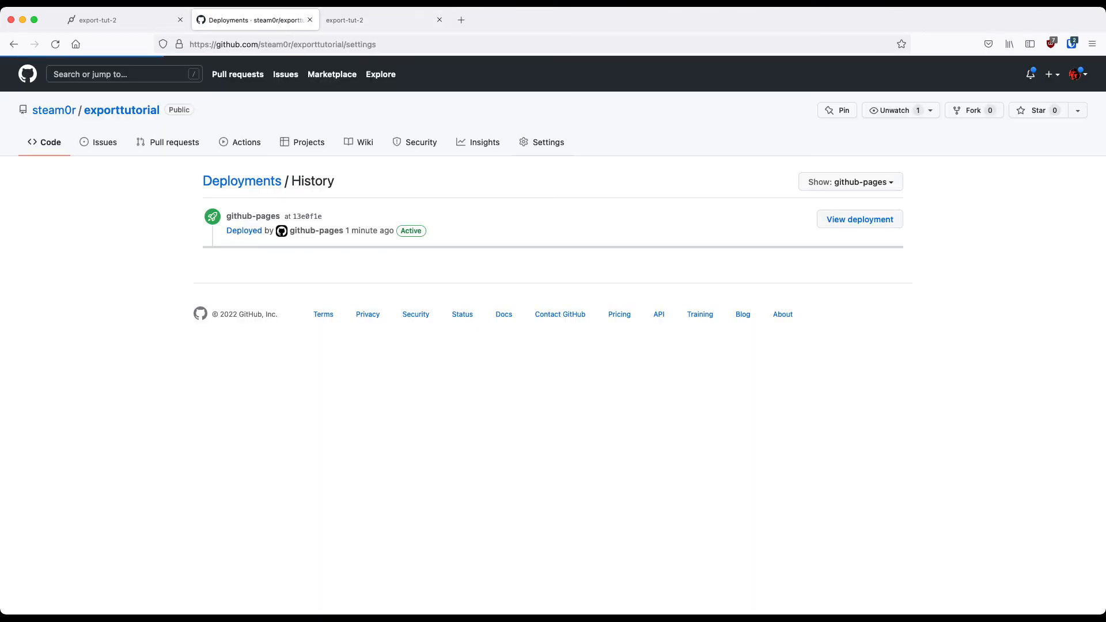
left_click(233, 384)
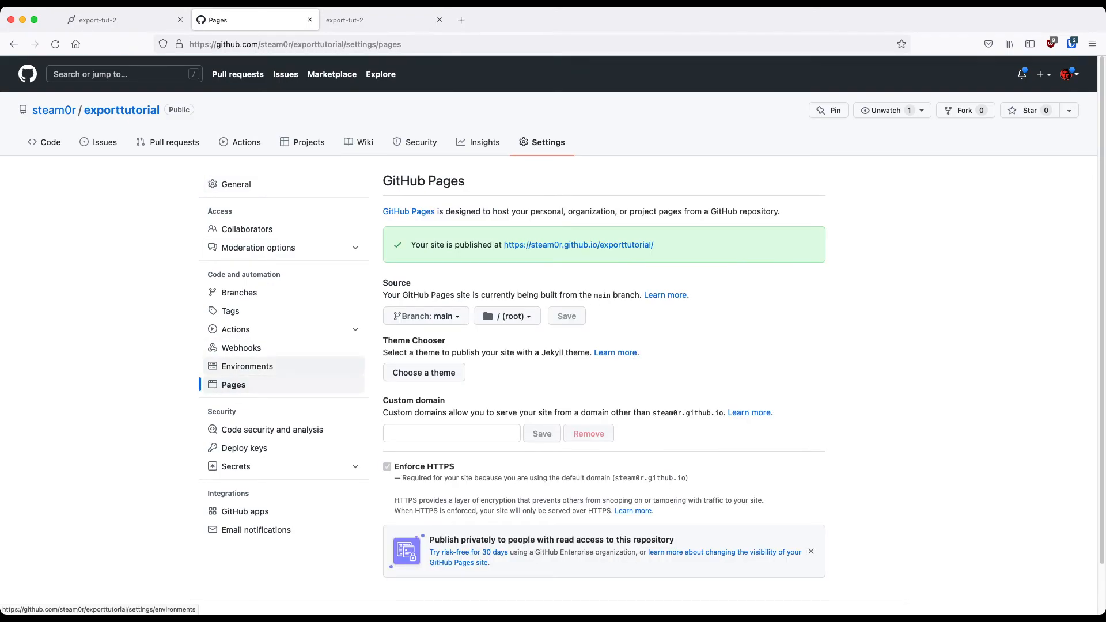
left_click_drag(383, 400, 390, 401)
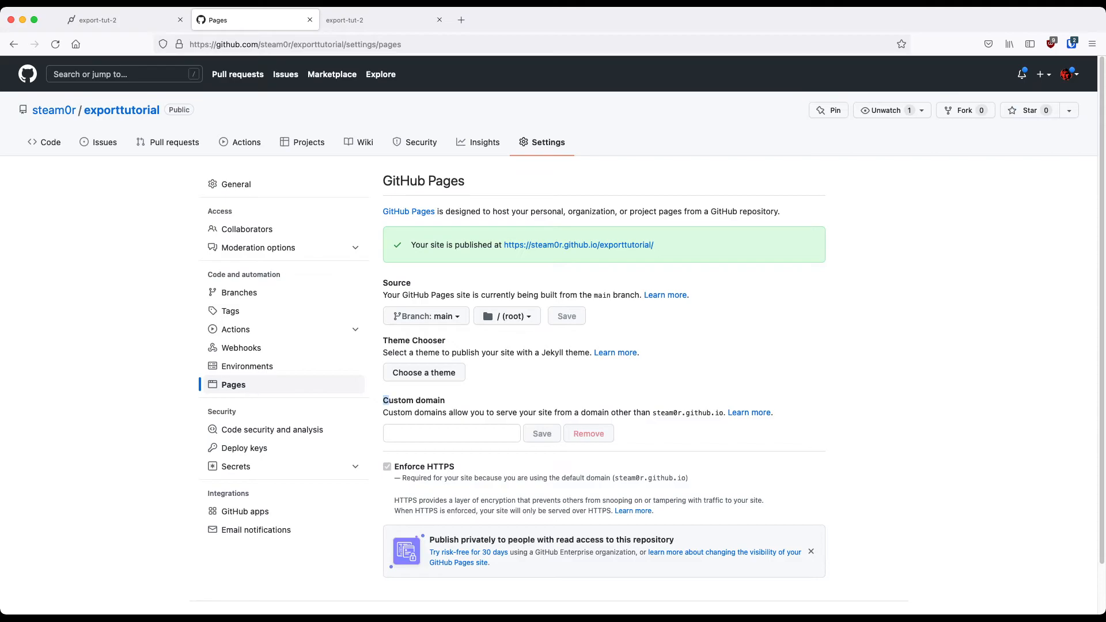
left_click(386, 401)
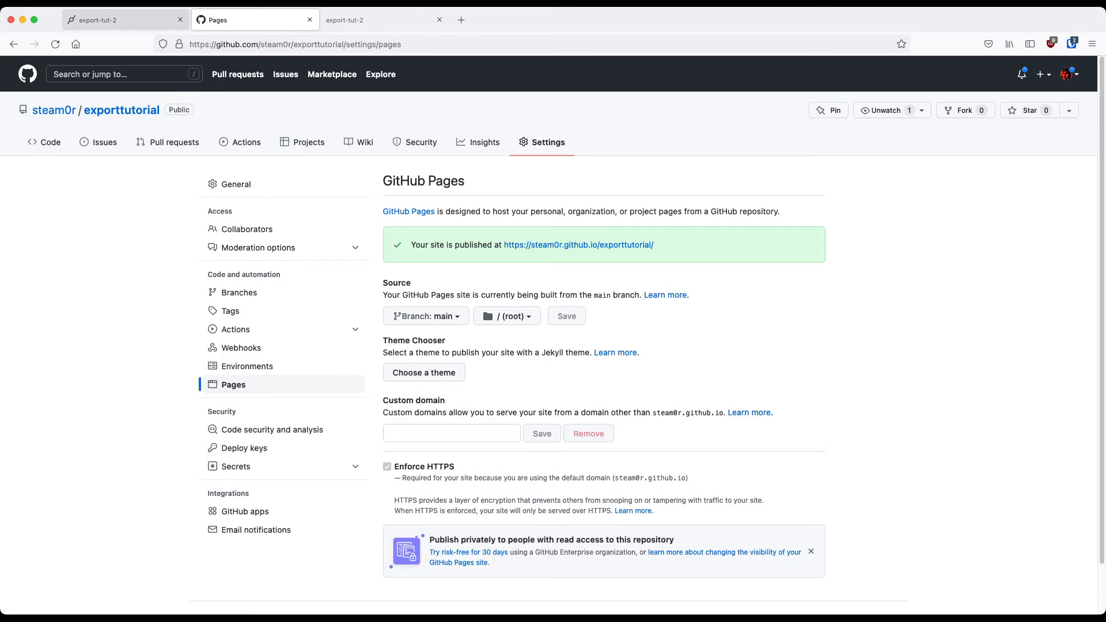
Switch to the cables.gl patch editor, bring up the Github export options and open their documentation
left_click(121, 20)
left_click(52, 73)
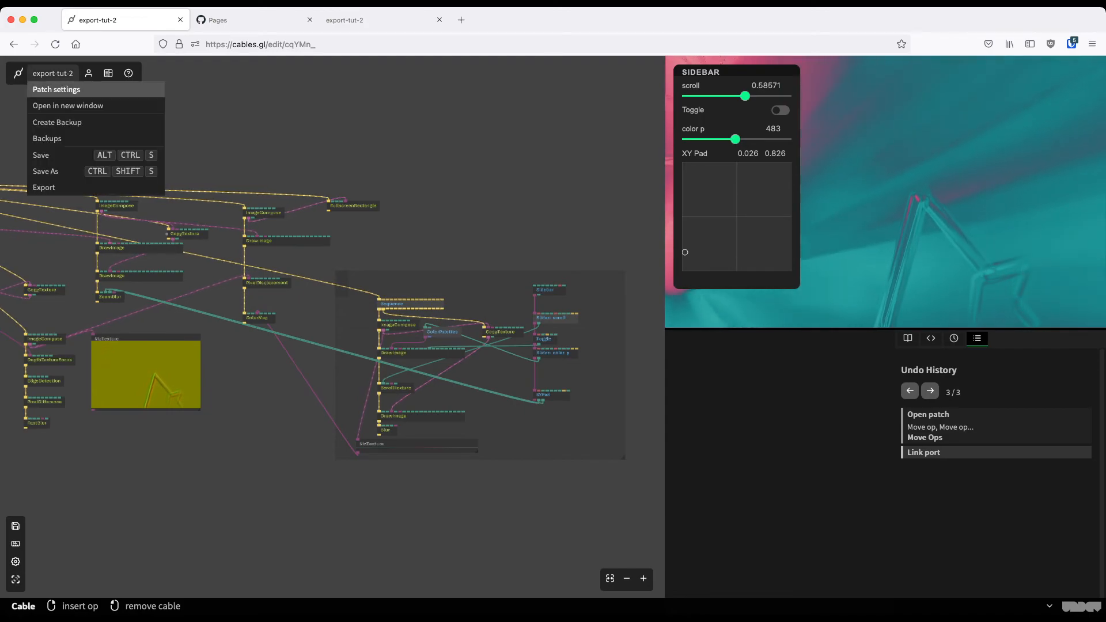
left_click(44, 187)
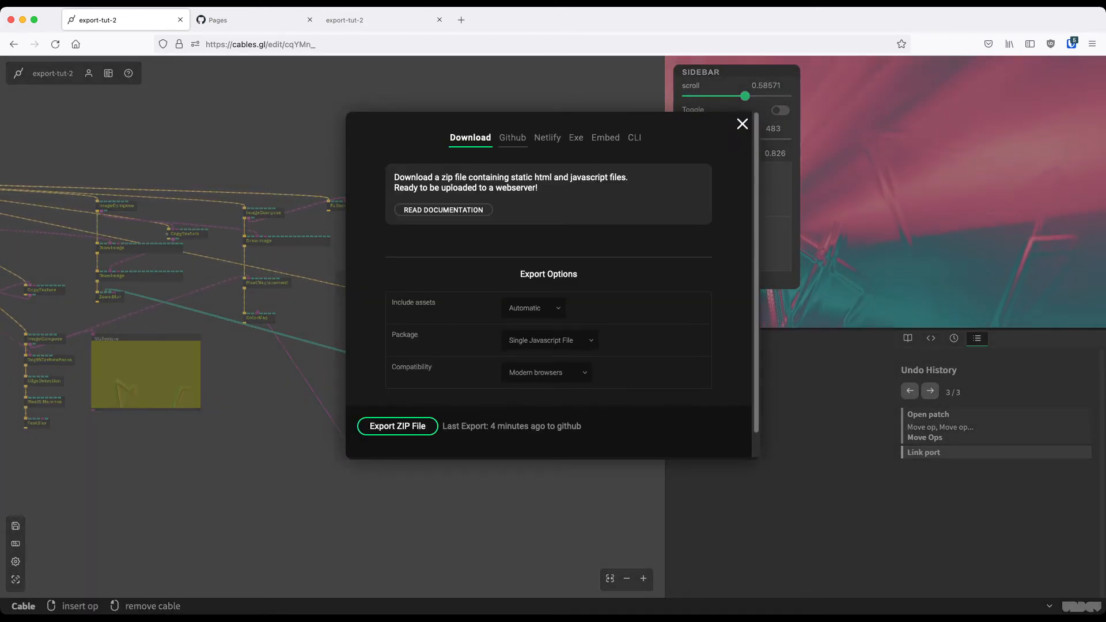
left_click(512, 137)
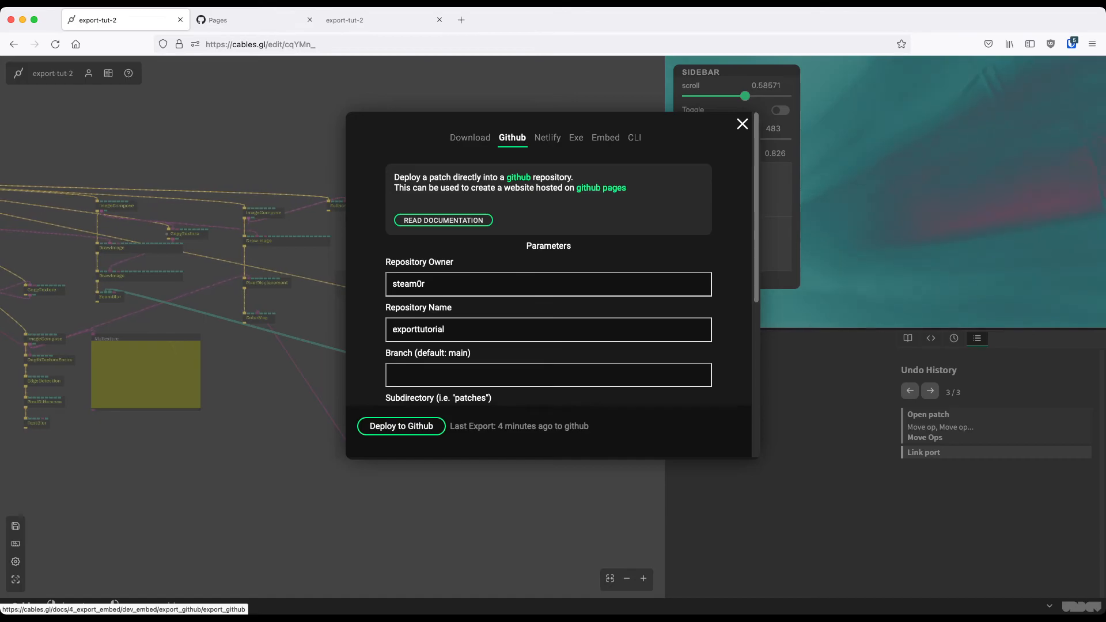
left_click(443, 220)
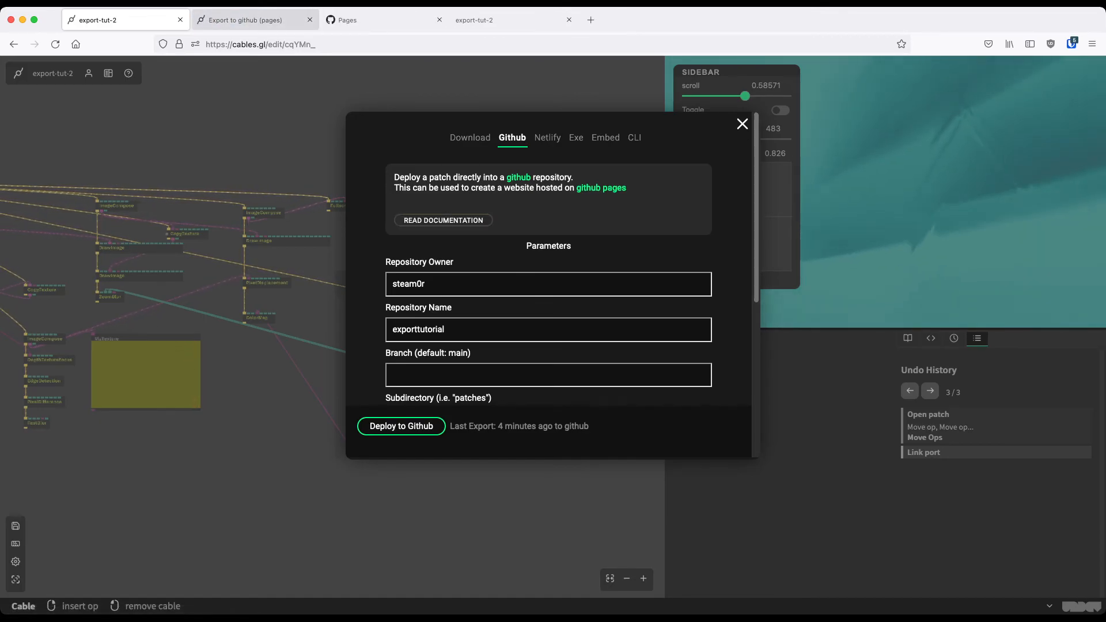
left_click(248, 20)
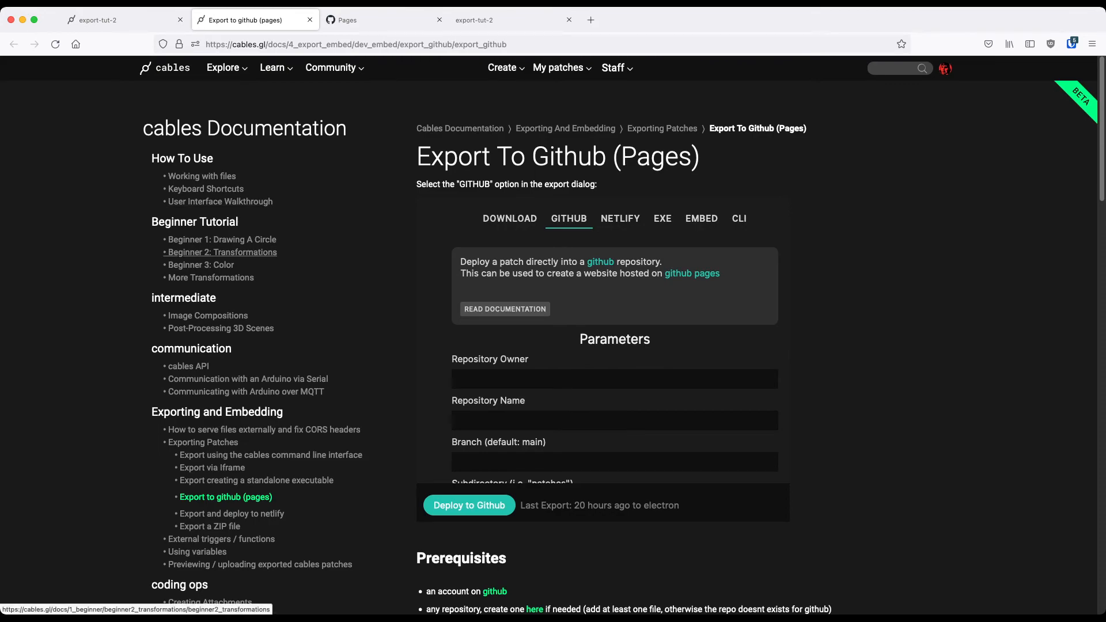
Read the Export To Github (Pages) documentation from the prerequisites to the compatibility options, and return to the export-tut-2 patch
scroll(219, 192, "down", 3)
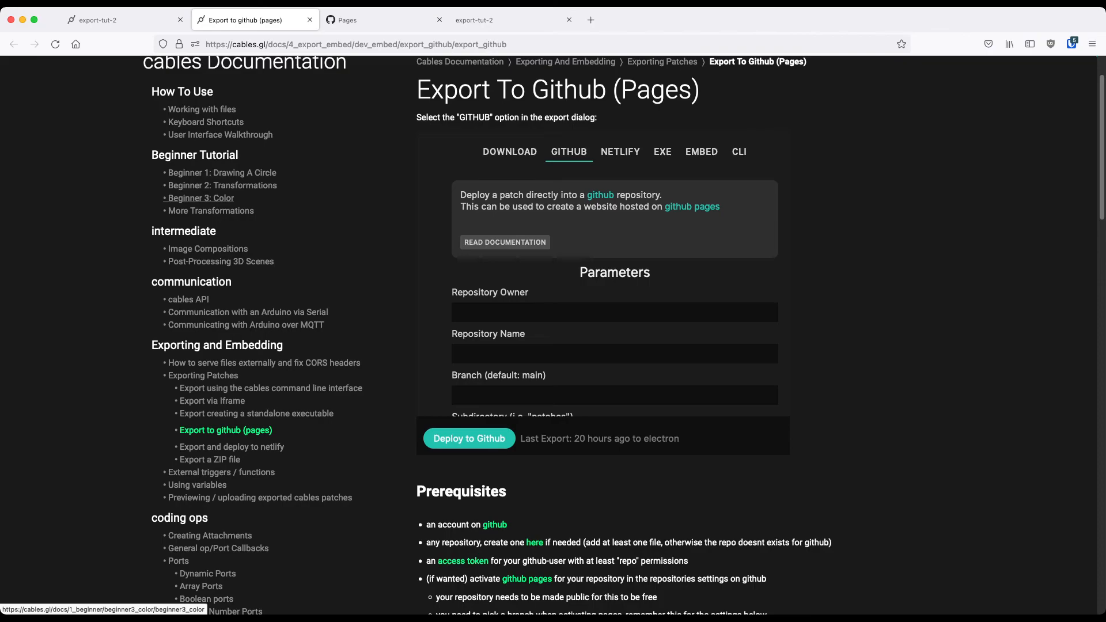
scroll(219, 193, "down", 3)
scroll(219, 196, "down", 4)
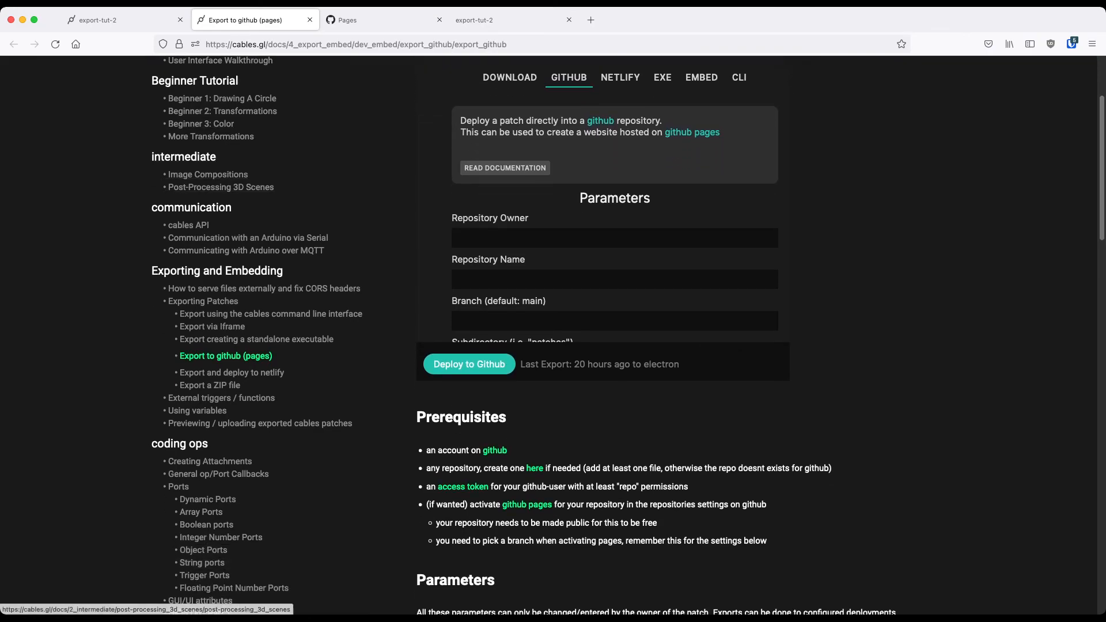
scroll(219, 197, "down", 4)
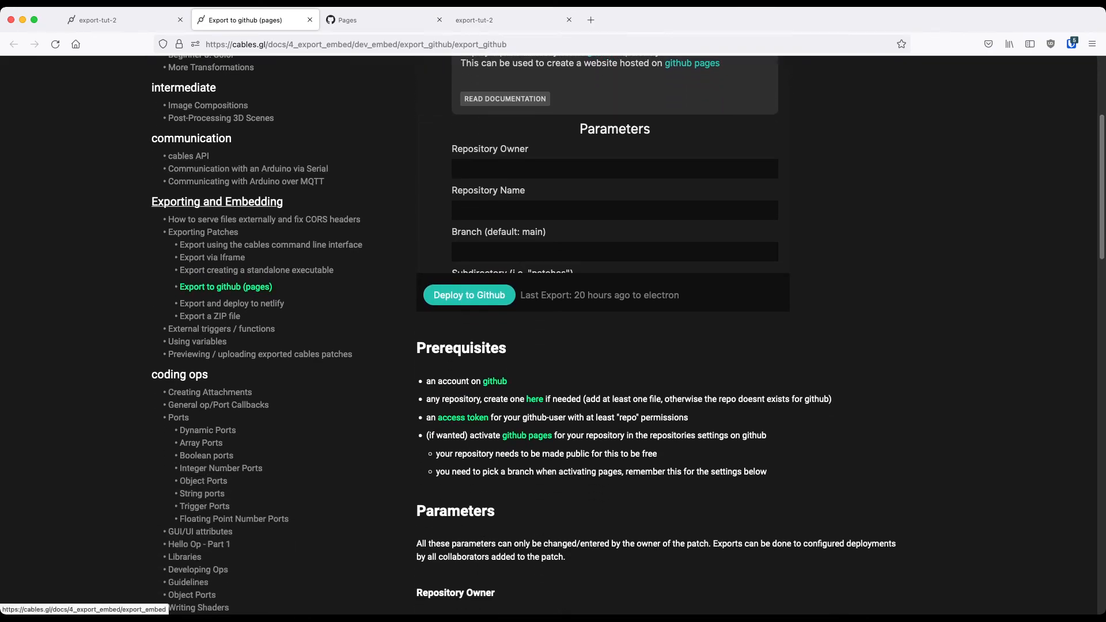
scroll(218, 195, "down", 7)
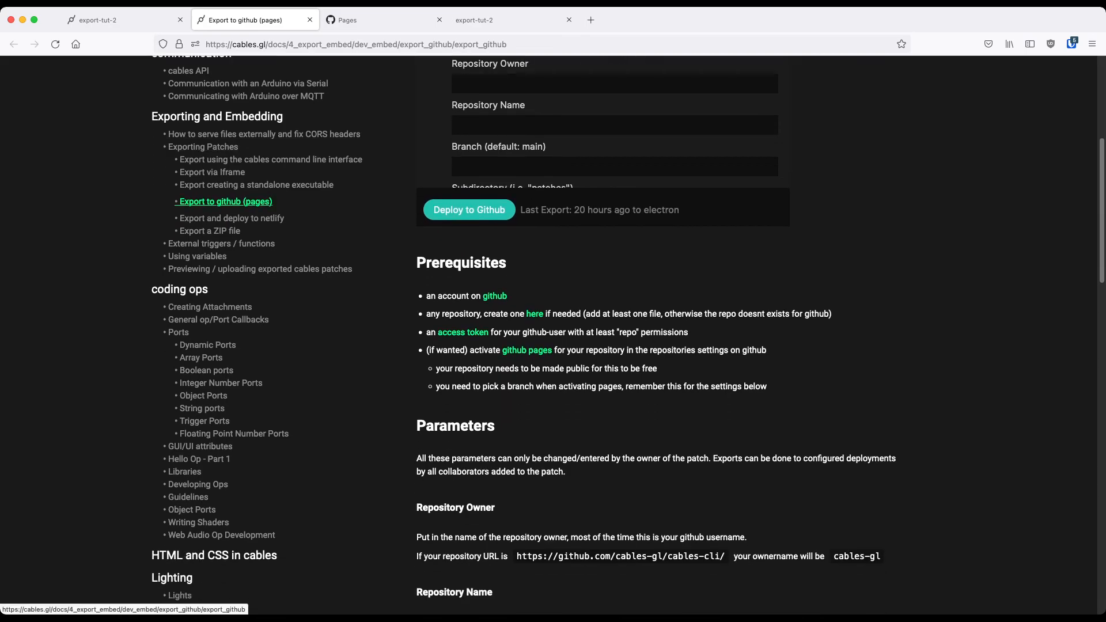
scroll(219, 195, "down", 9)
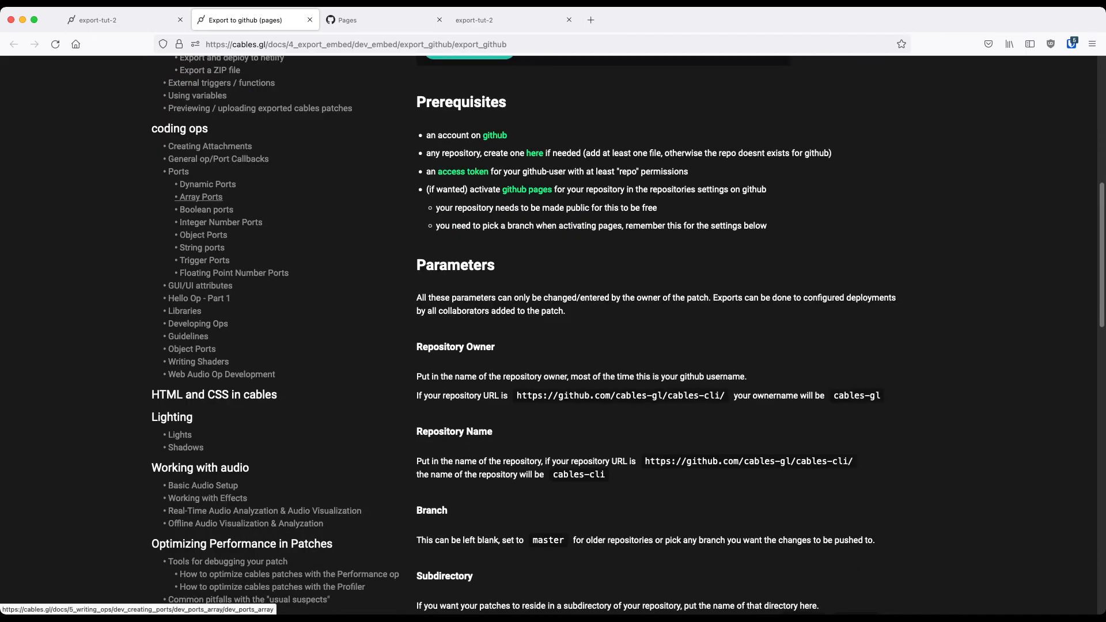
scroll(219, 196, "down", 7)
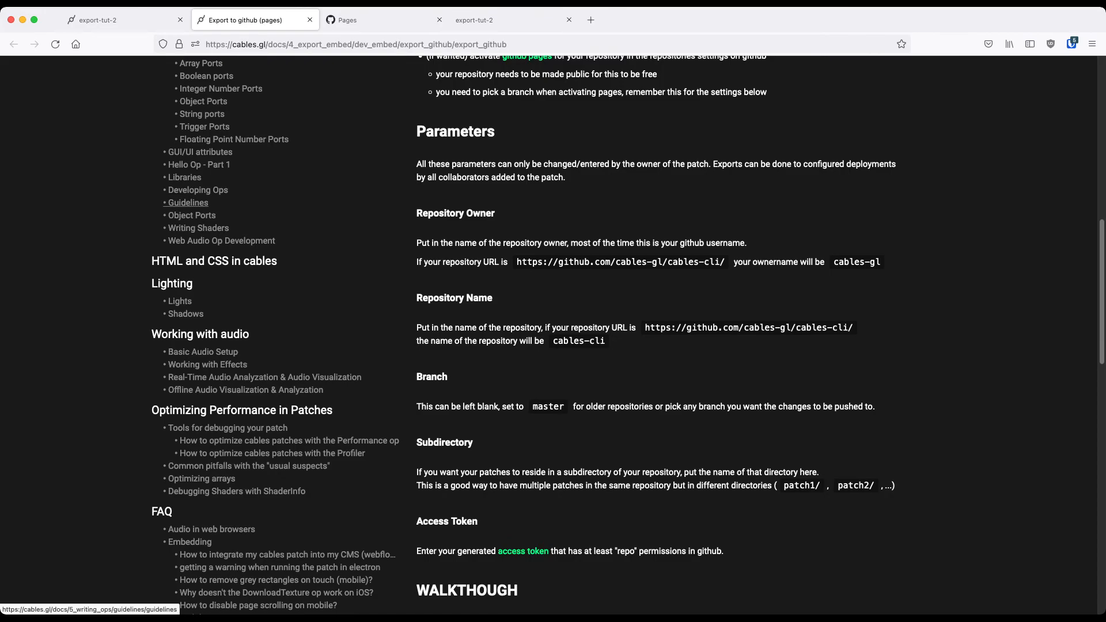
scroll(219, 195, "down", 4)
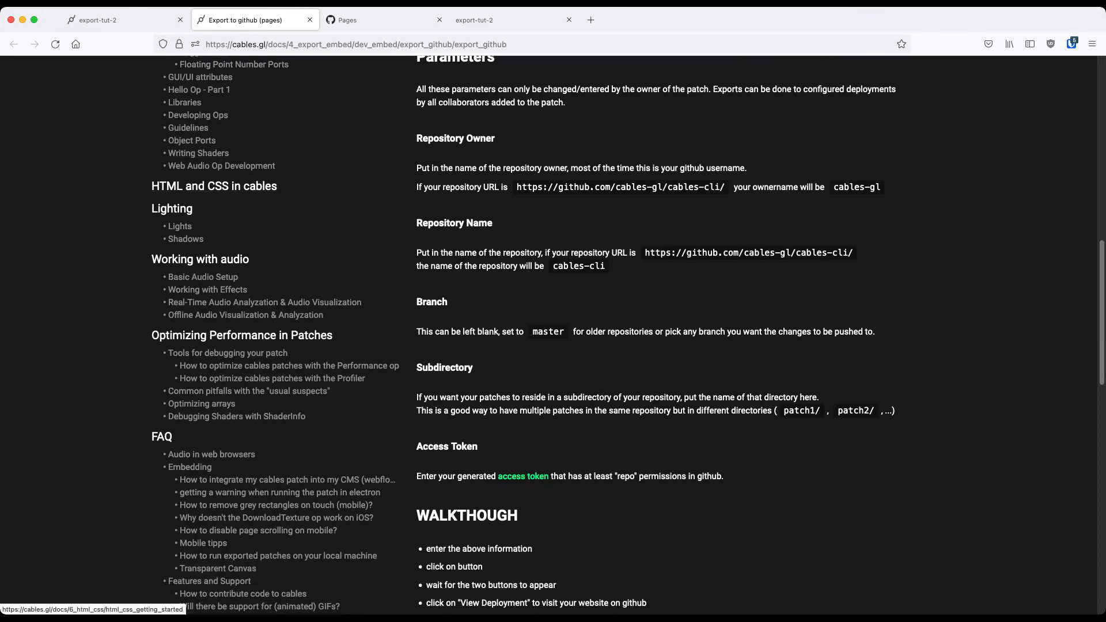
scroll(219, 198, "down", 4)
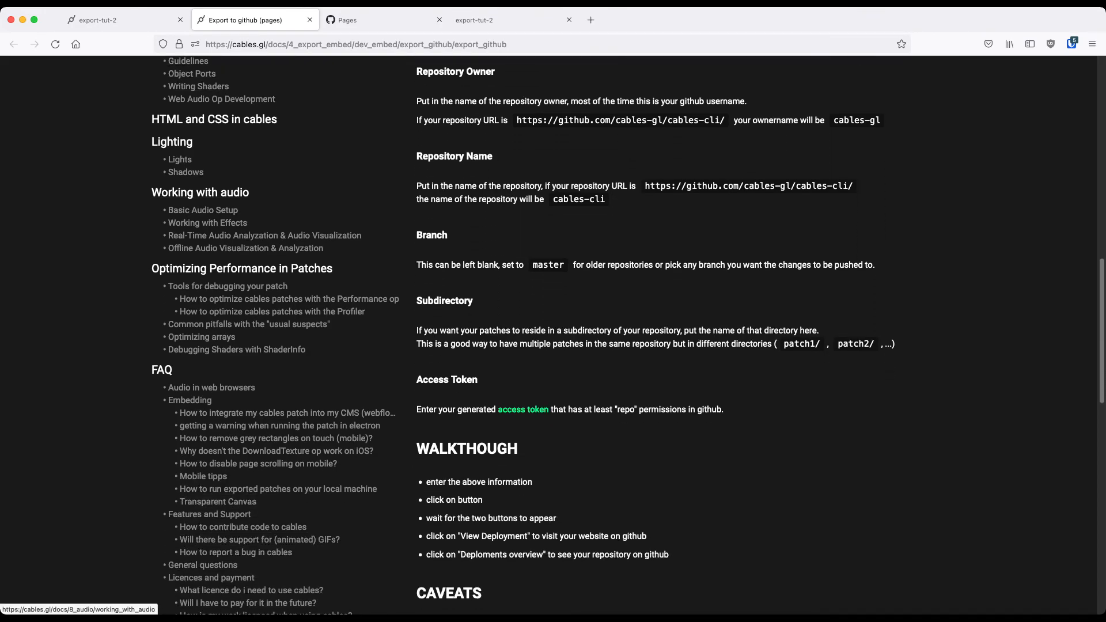
scroll(230, 200, "down", 5)
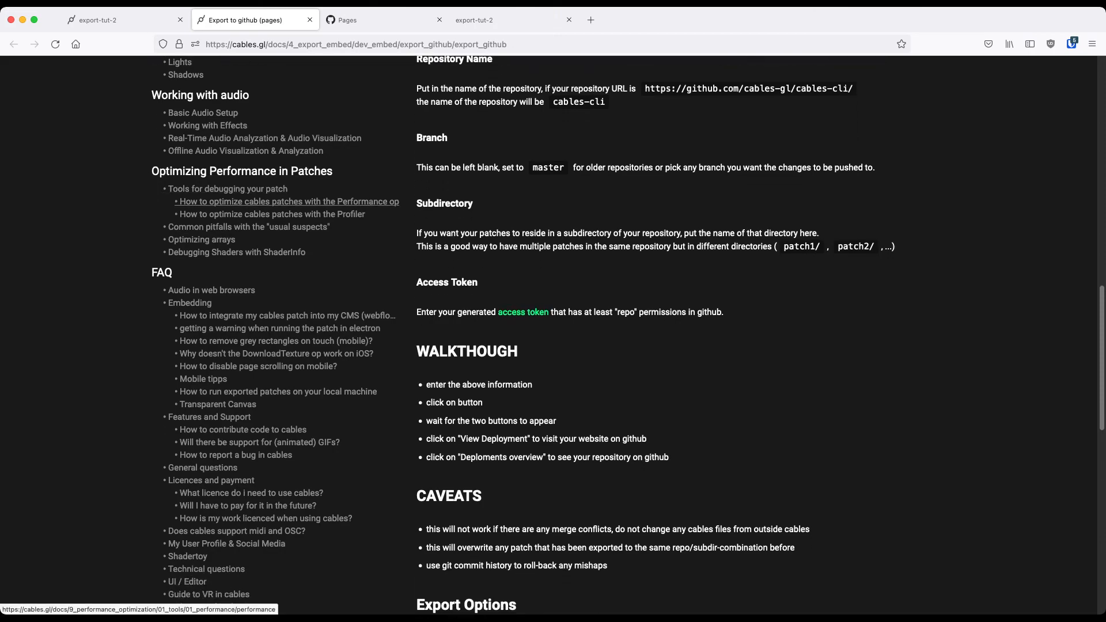
scroll(230, 201, "down", 4)
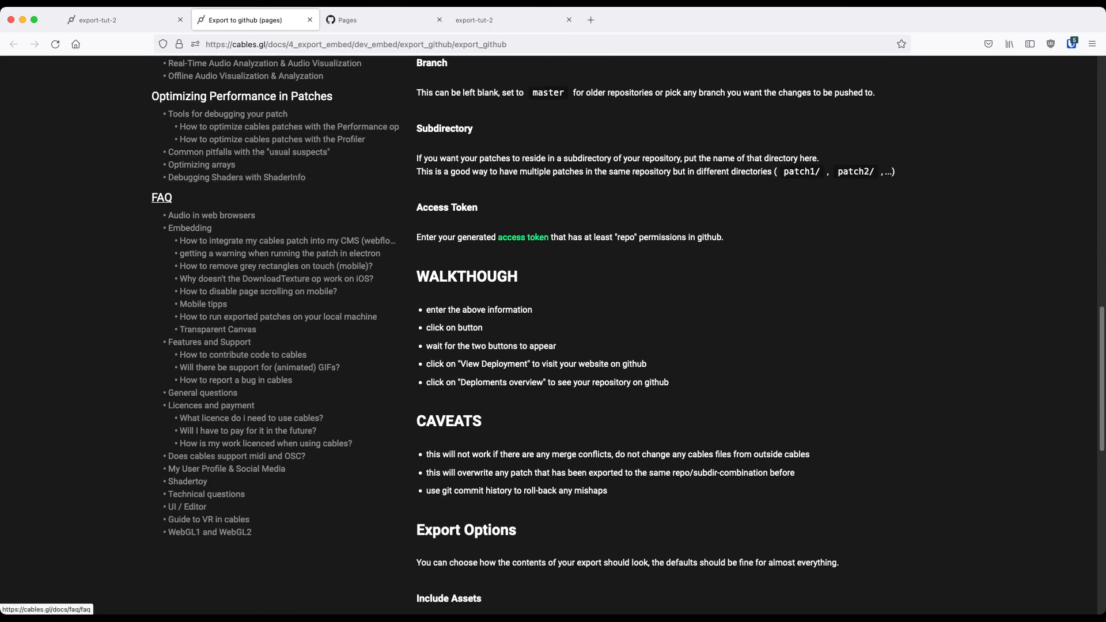
scroll(219, 187, "down", 3)
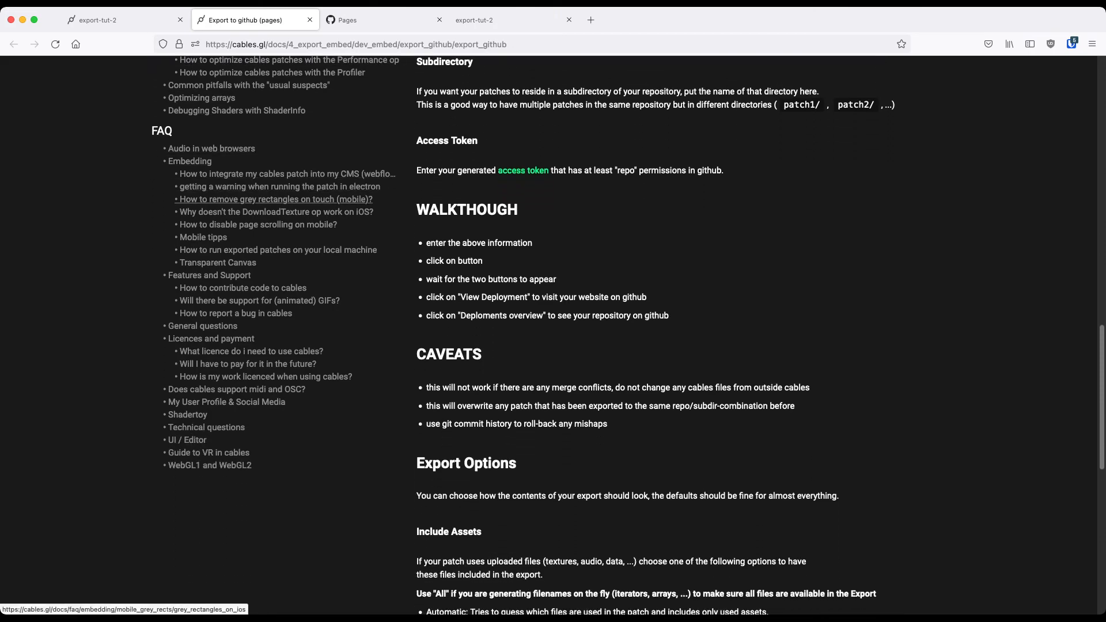
scroll(219, 190, "down", 3)
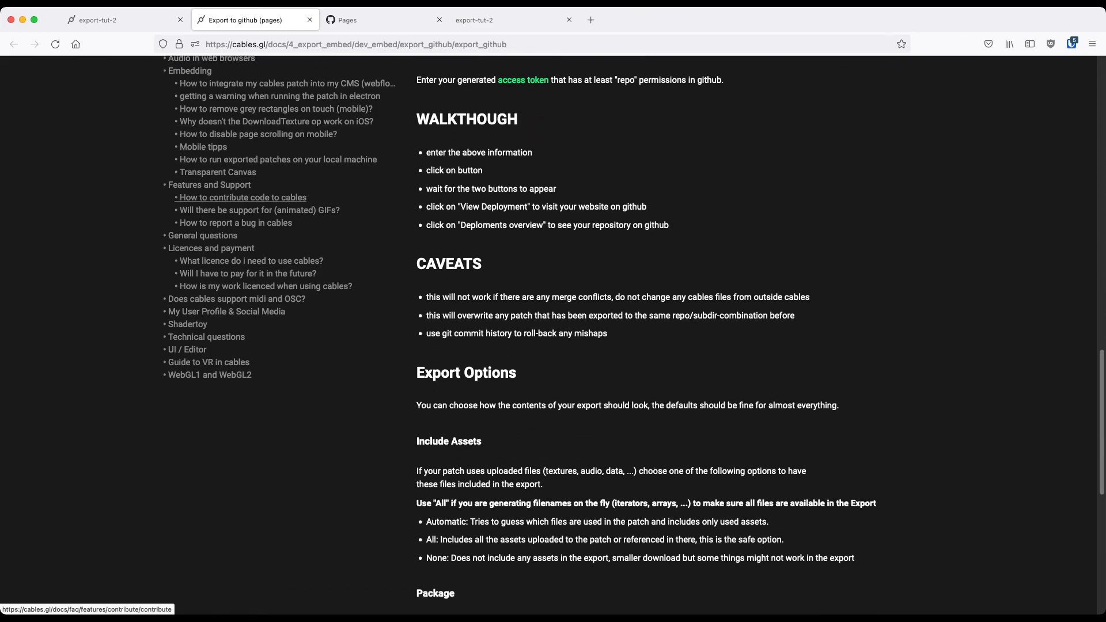
scroll(259, 200, "down", 5)
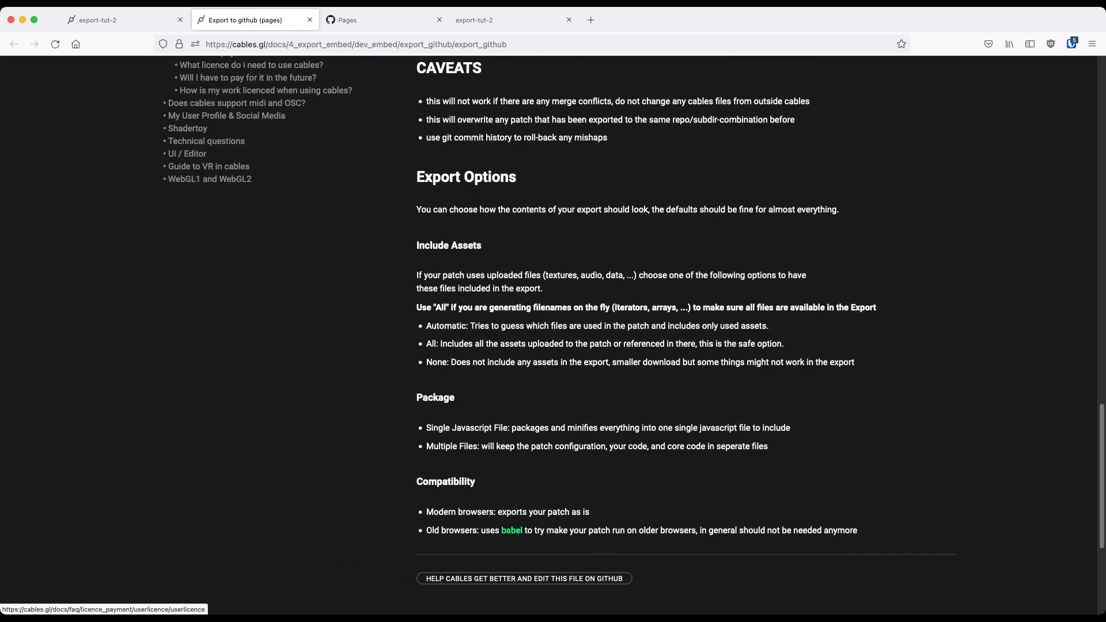
scroll(553, 323, "down", 1)
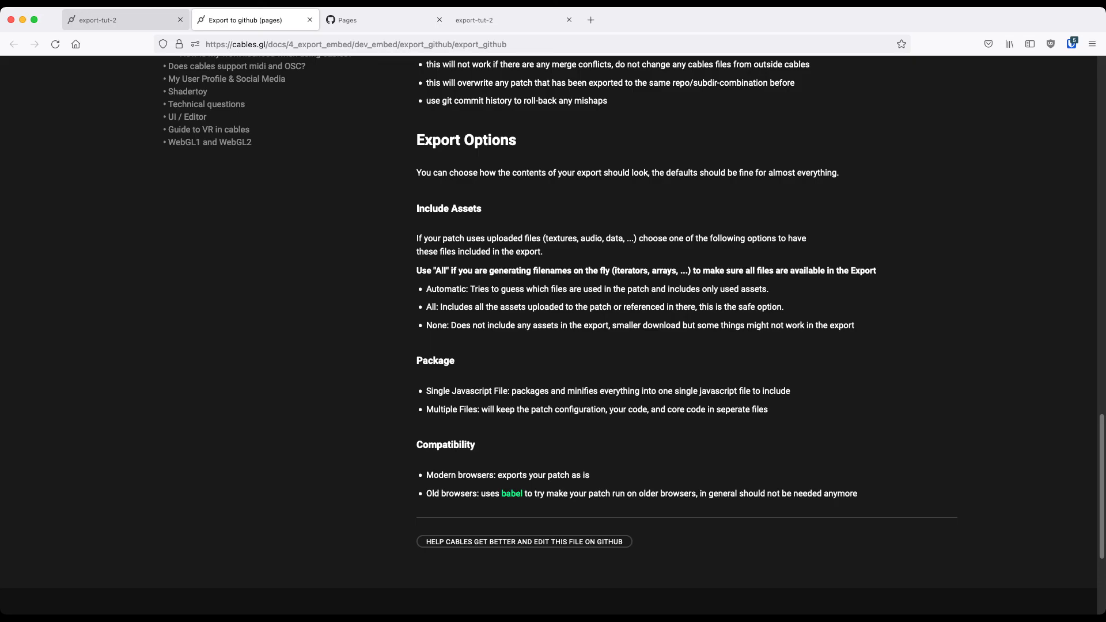
left_click(126, 20)
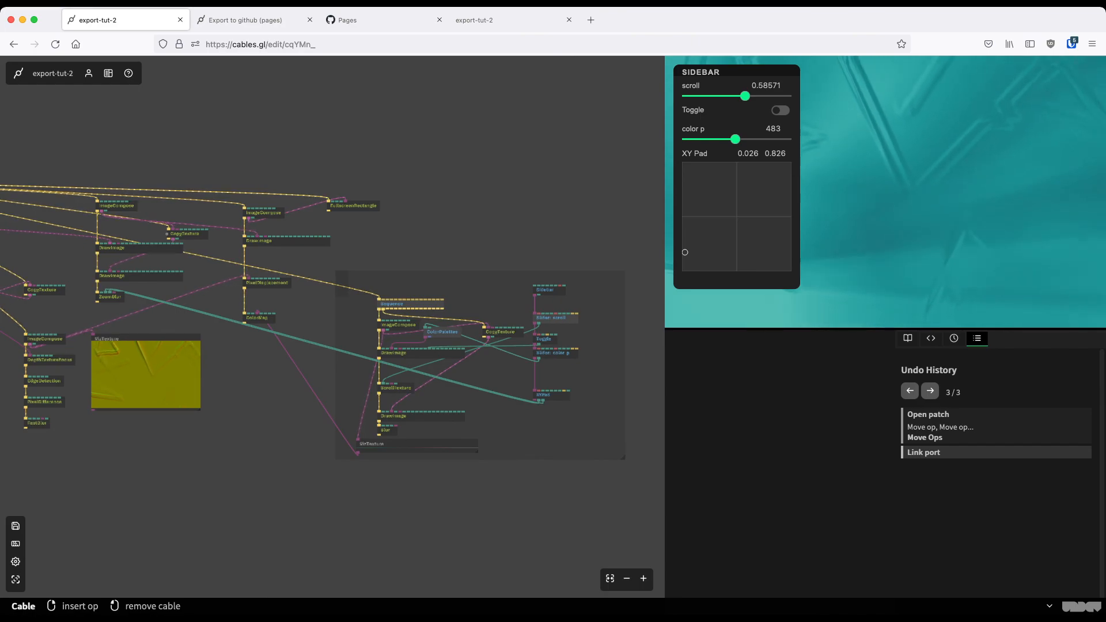